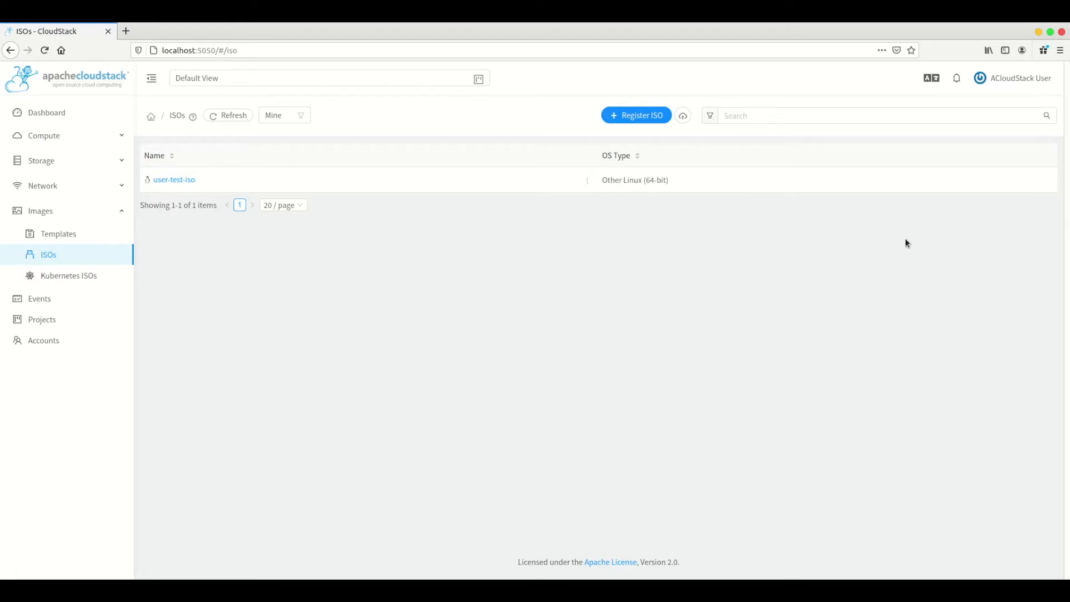
# Open the user-test-iso ISO from the ISOs list to view its details.
pyautogui.moveTo(1013, 84)
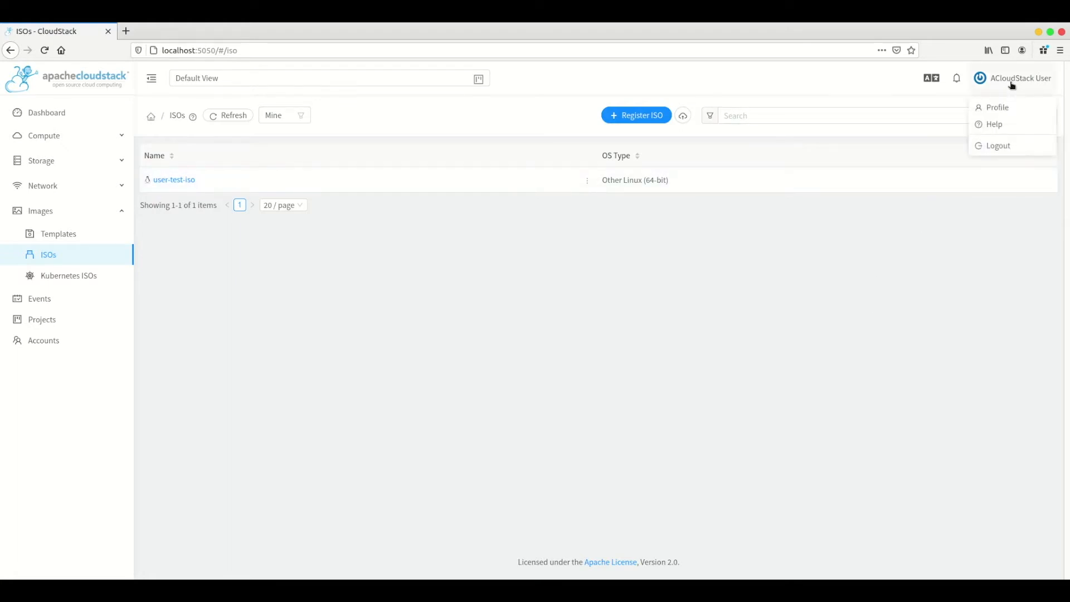
pyautogui.click(174, 186)
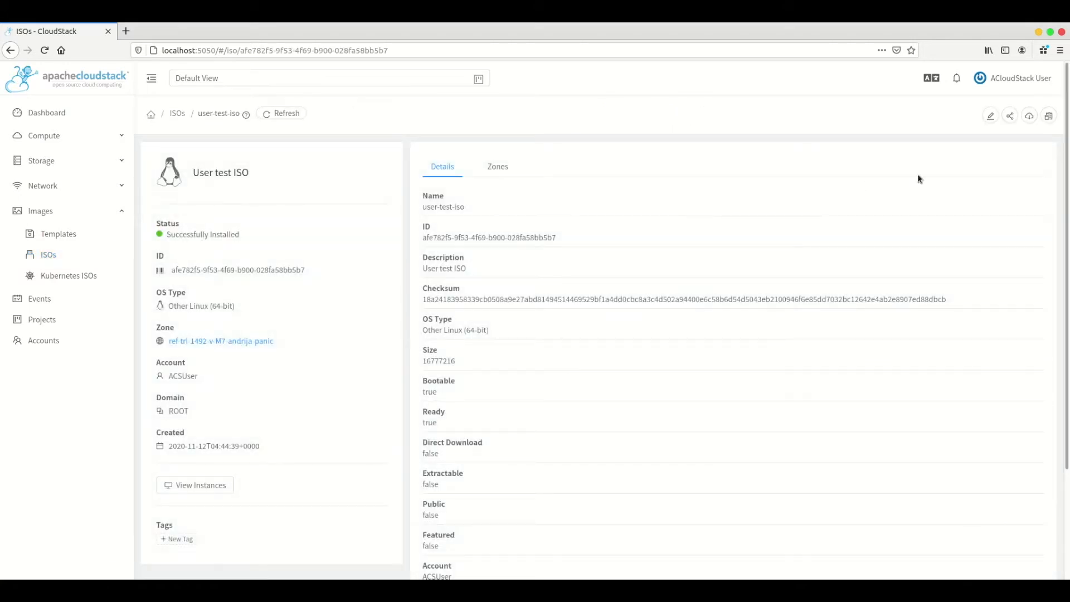
# Add an ISO permission sharing user-test-iso with another account by name.
pyautogui.click(1047, 119)
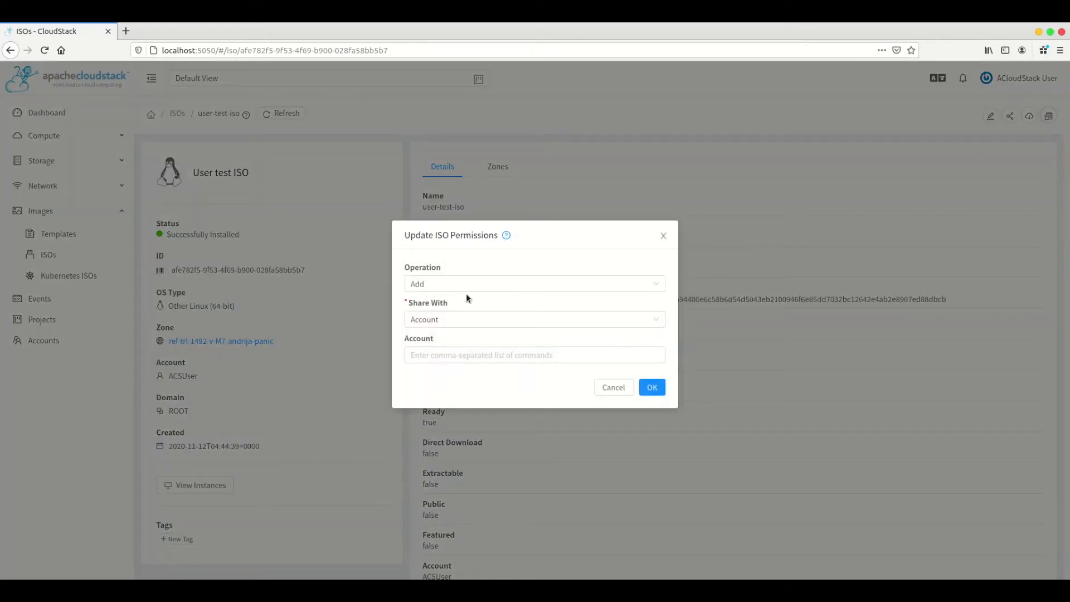
pyautogui.click(442, 288)
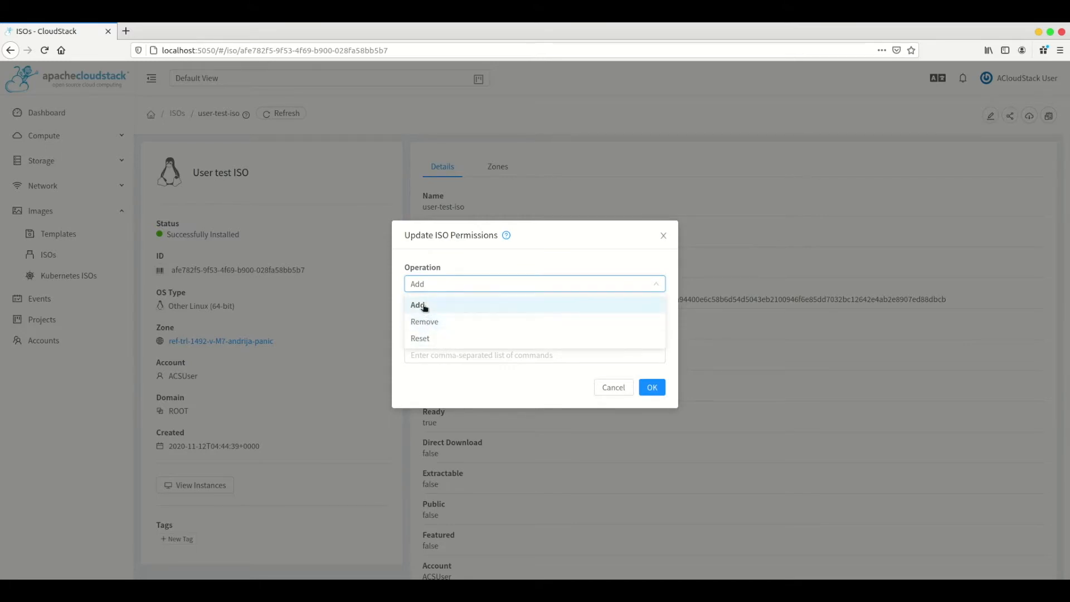
pyautogui.click(475, 282)
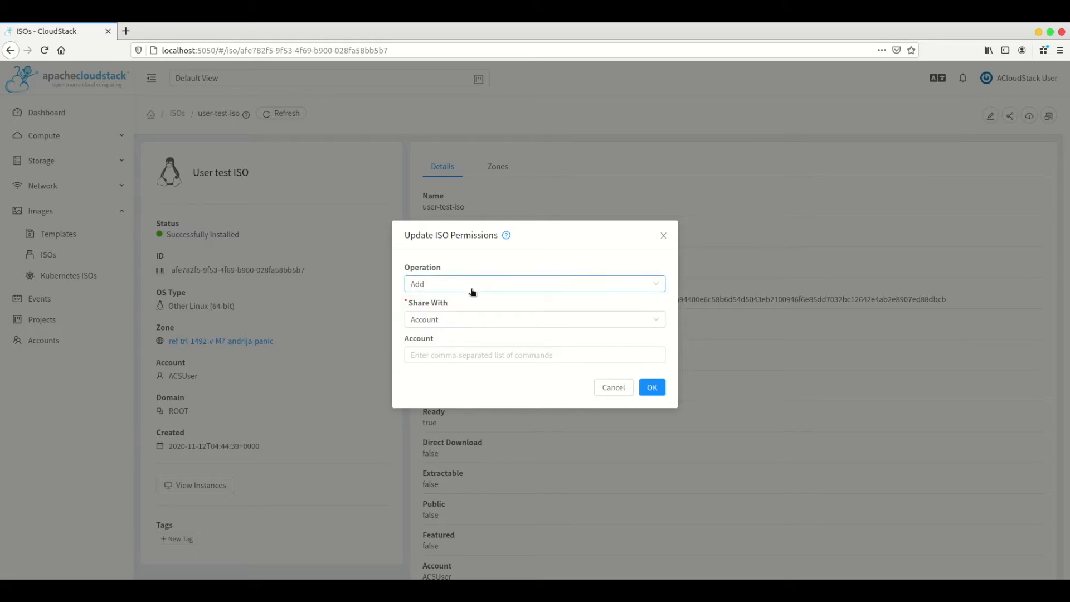
pyautogui.click(449, 325)
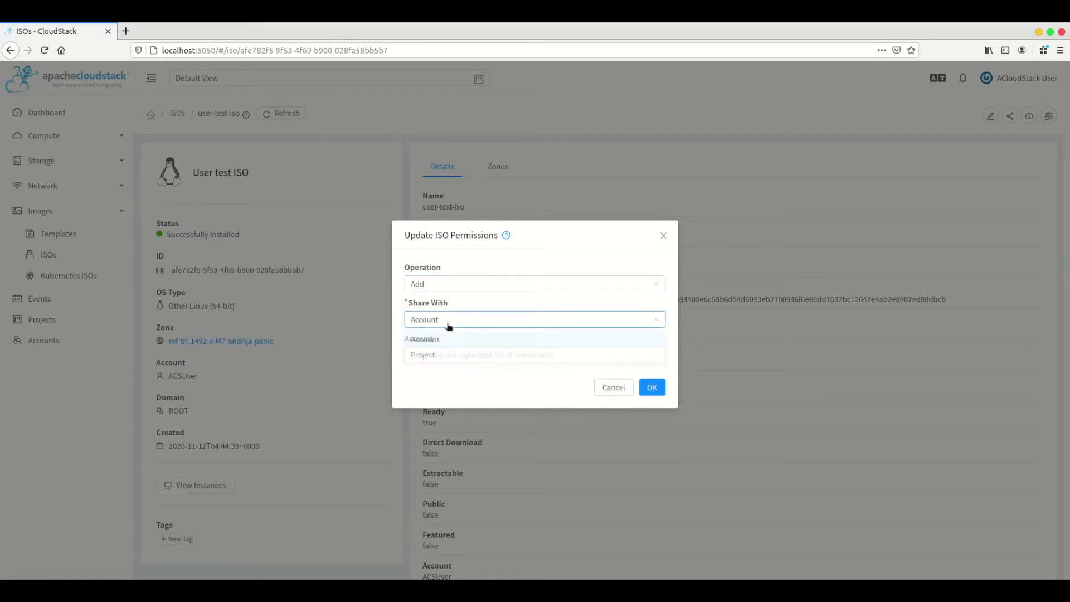
pyautogui.click(438, 357)
pyautogui.click(445, 355)
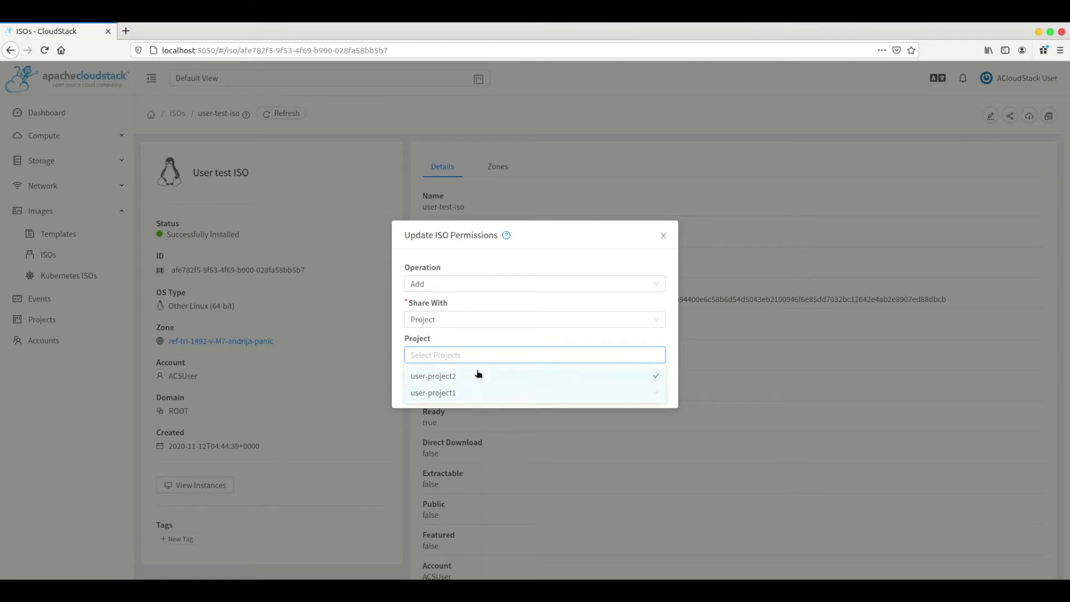
pyautogui.click(470, 321)
pyautogui.click(463, 340)
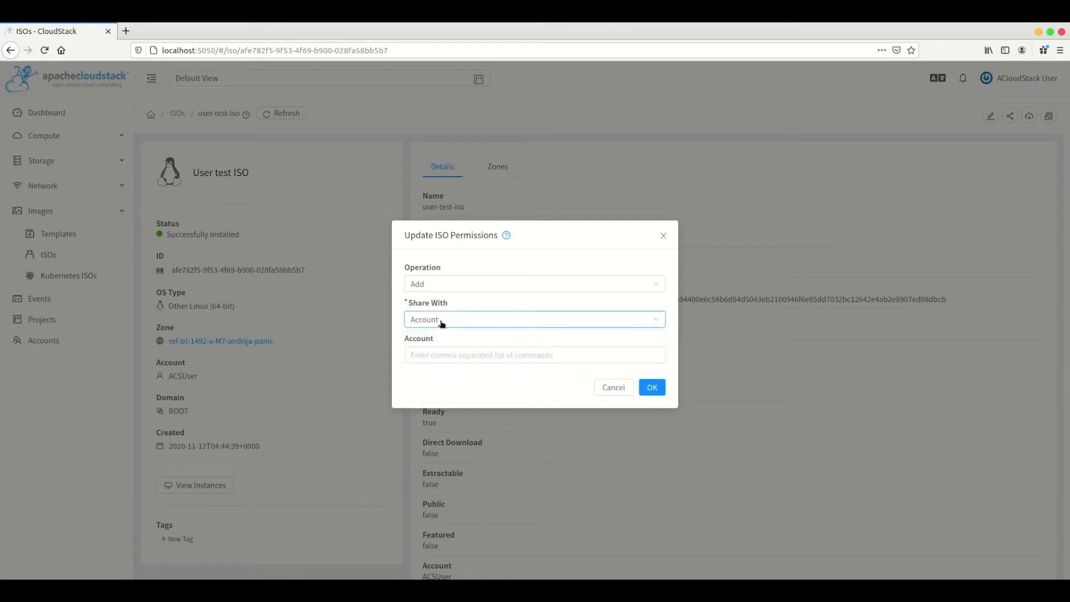
pyautogui.click(438, 355)
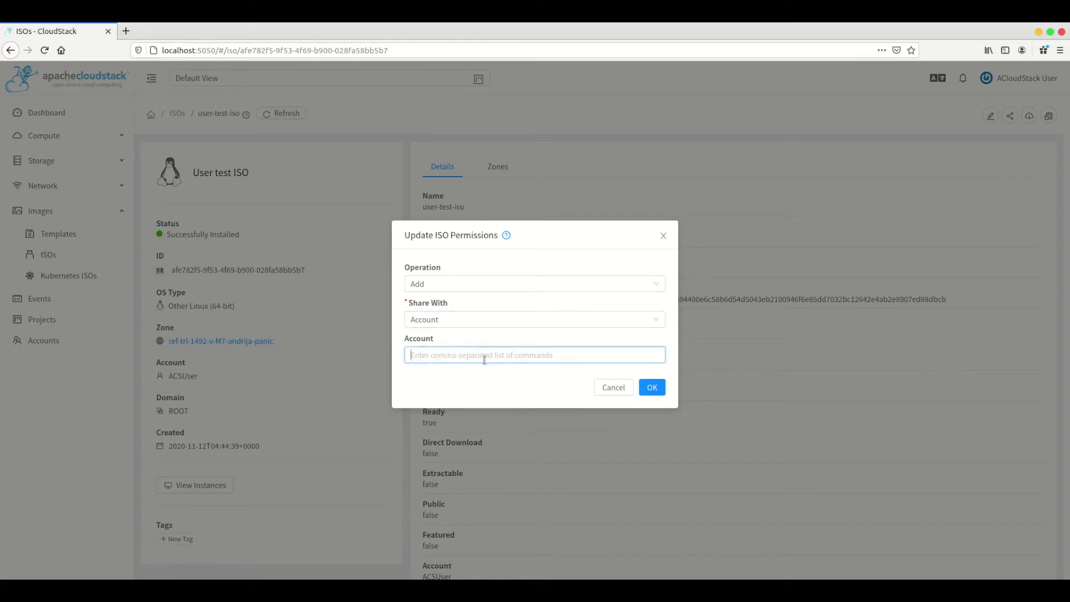
pyautogui.write('account2,account3')
pyautogui.click(657, 390)
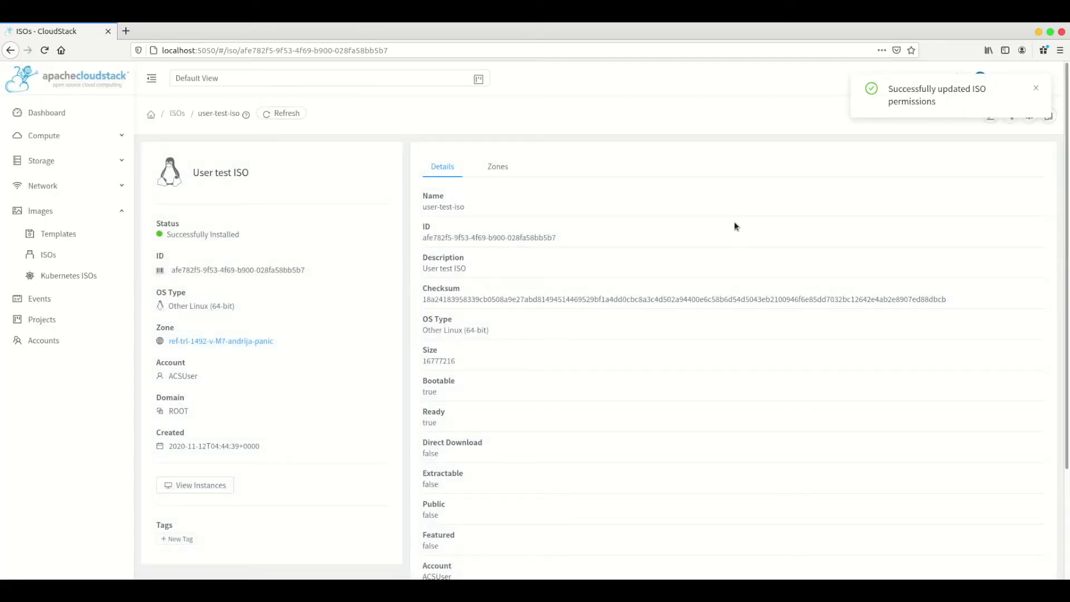
# Log out and log back in as user2 with that user's password.
pyautogui.click(1035, 90)
pyautogui.moveTo(1037, 89)
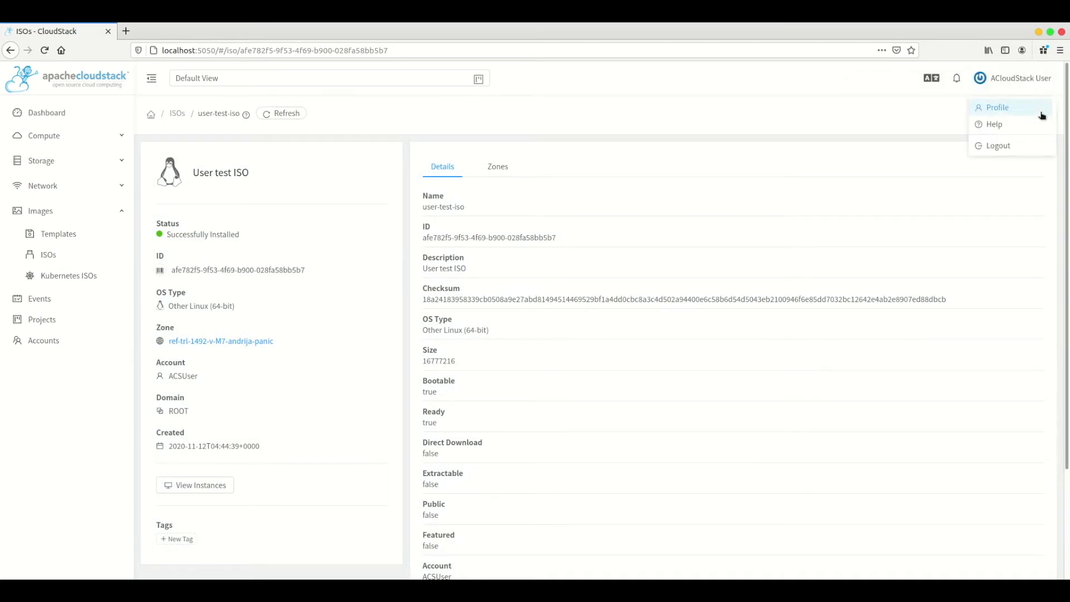
pyautogui.click(1013, 145)
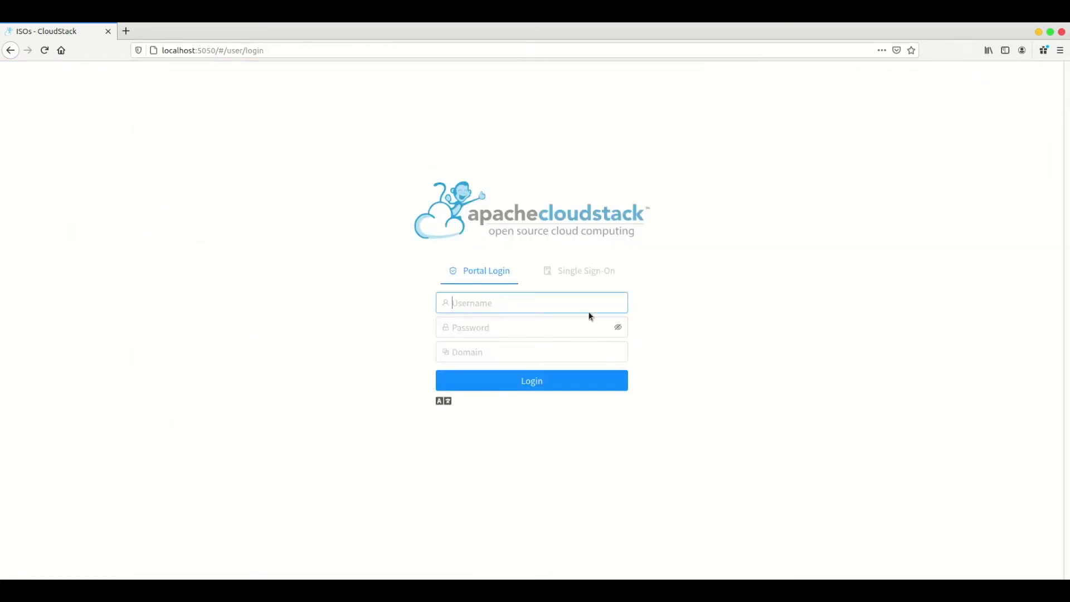
pyautogui.write('user2')
pyautogui.press('Tab')
pyautogui.write('p')
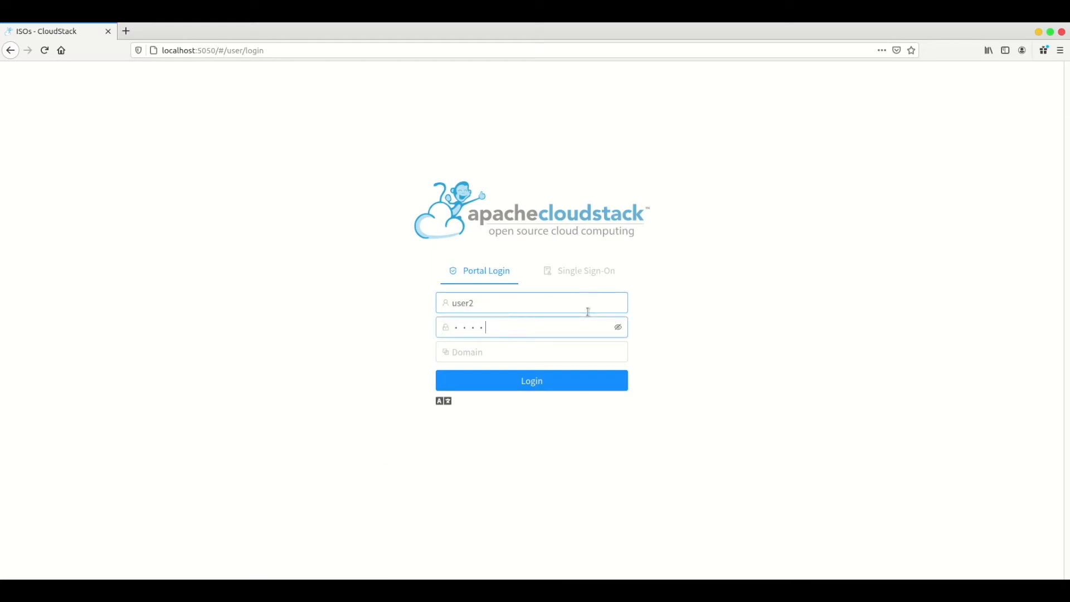
pyautogui.write('as1')
pyautogui.press('Return')
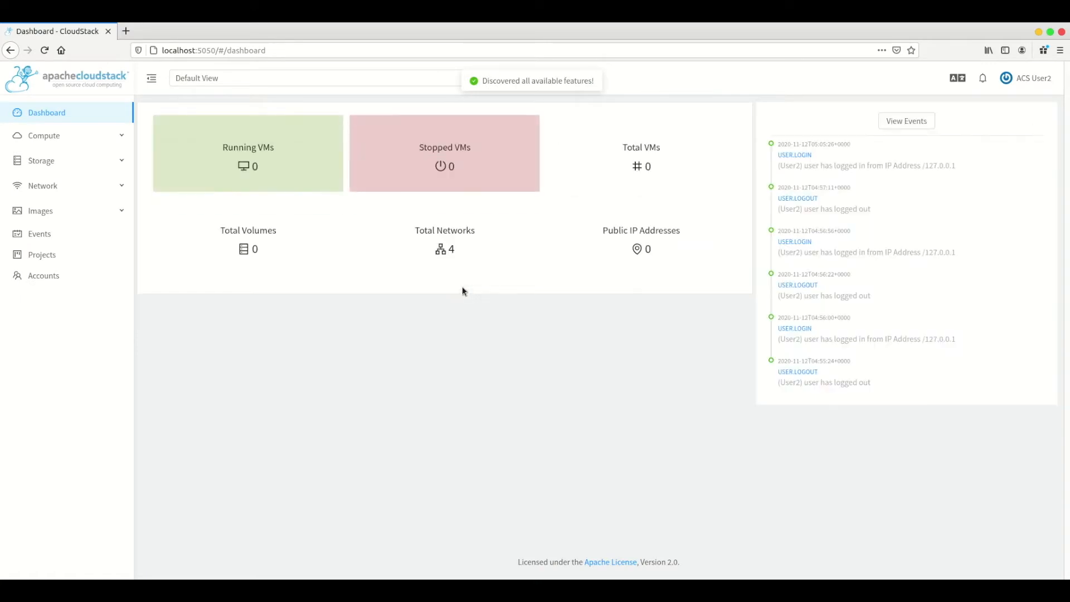
pyautogui.click(39, 212)
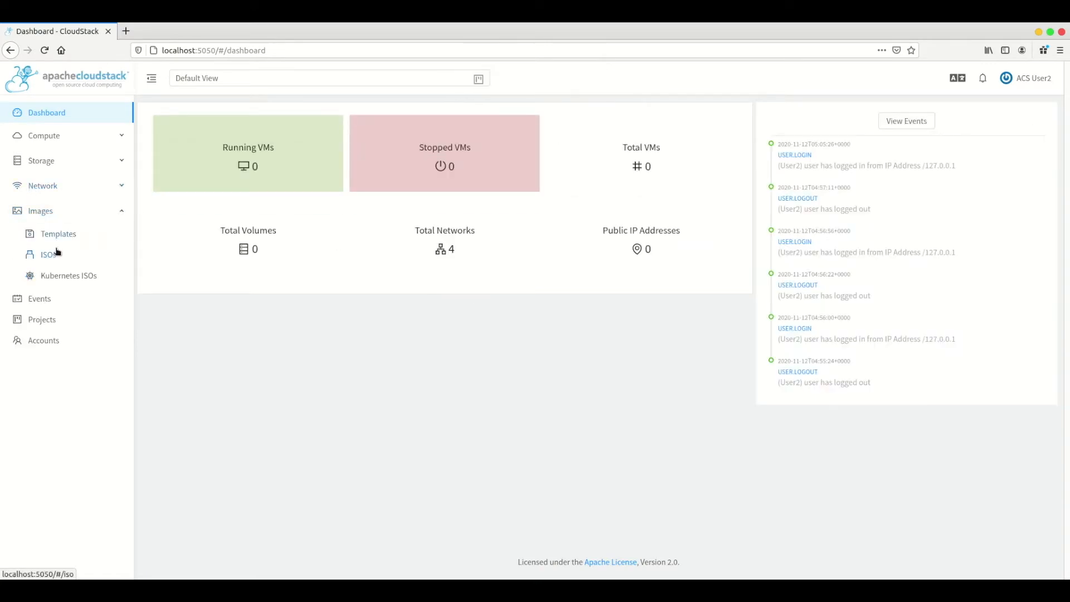
# Filter the ISOs list to Shared and open the user-test-iso details.
pyautogui.click(56, 257)
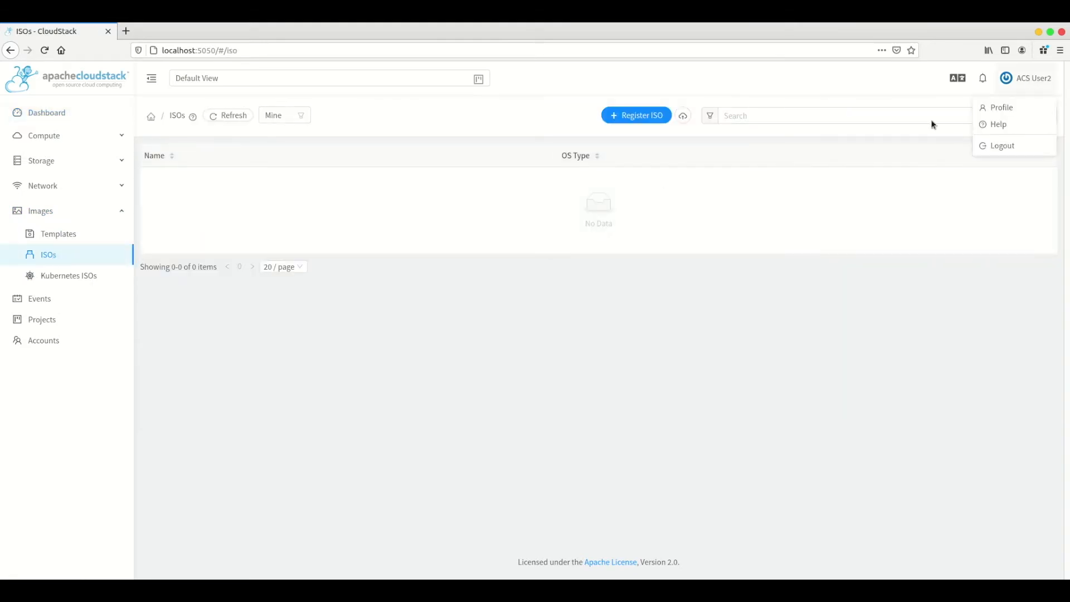
pyautogui.click(297, 121)
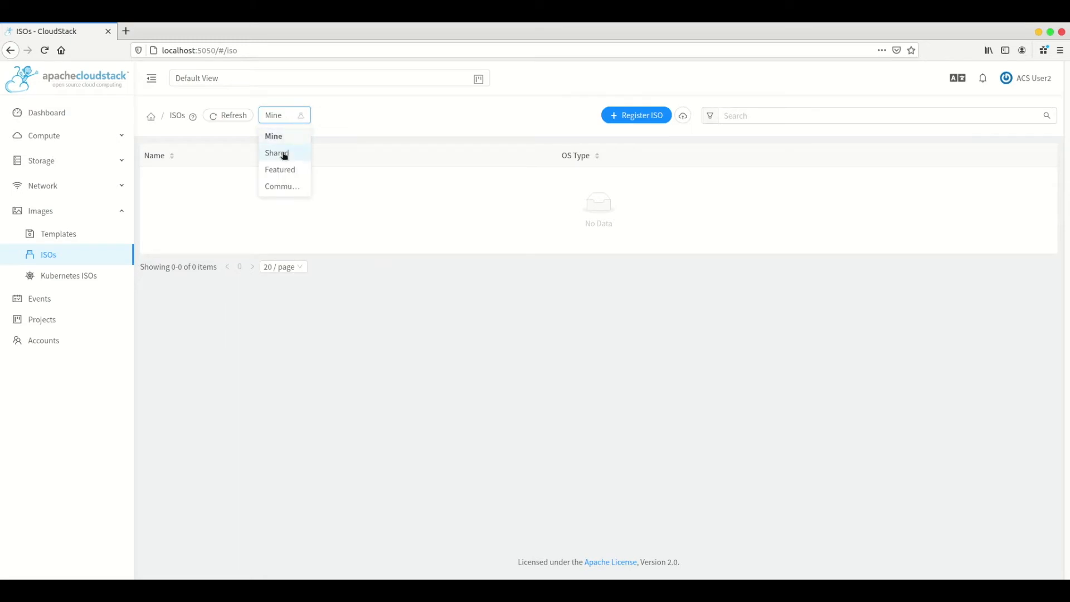
pyautogui.click(285, 155)
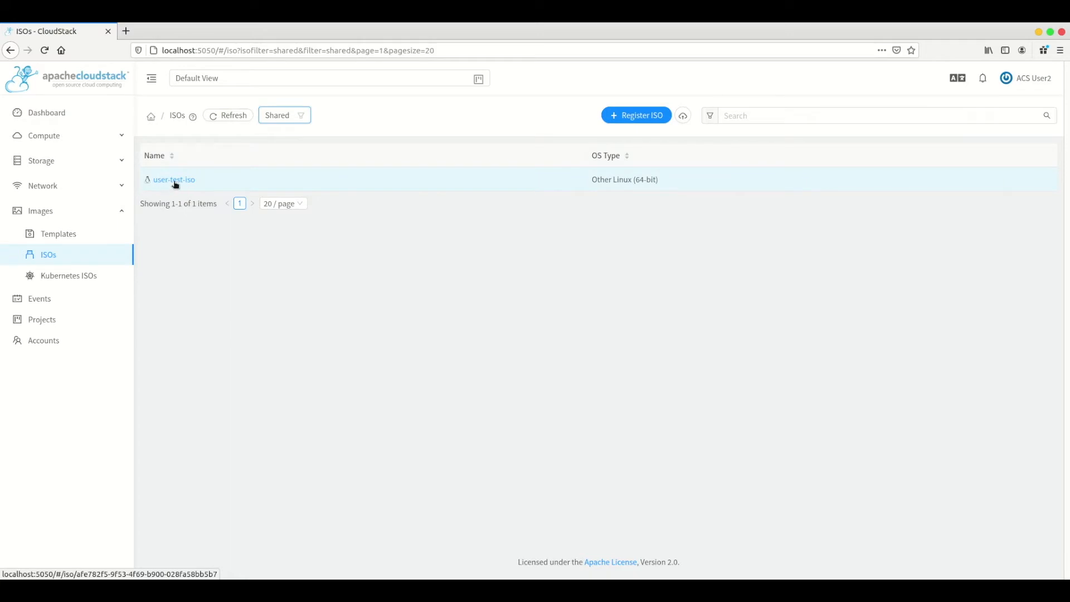
pyautogui.click(174, 180)
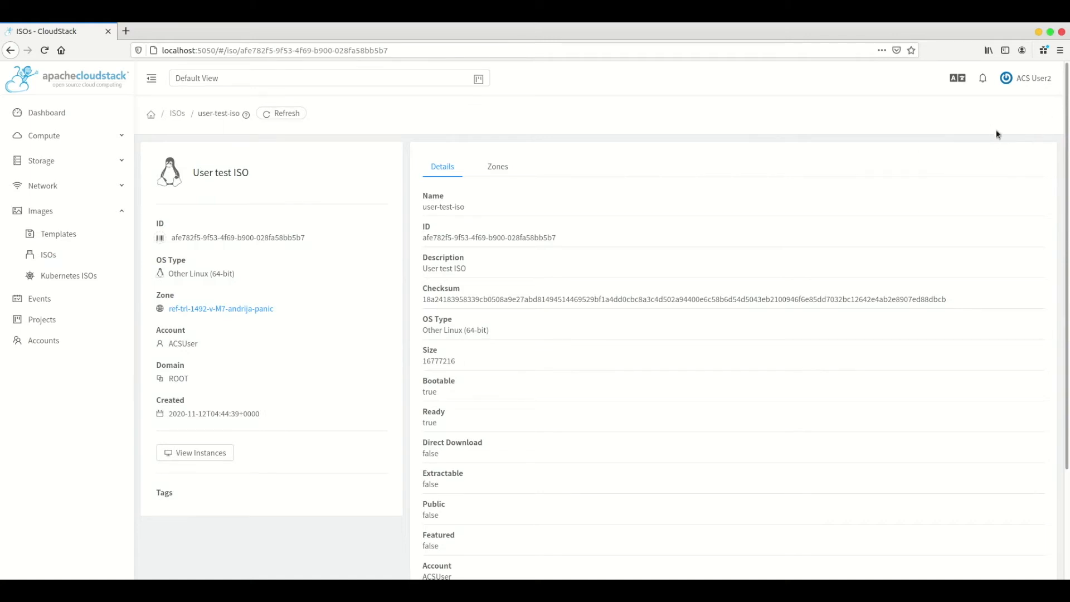
# Log out of user2 and sign in with the administrator account and password.
pyautogui.moveTo(1030, 82)
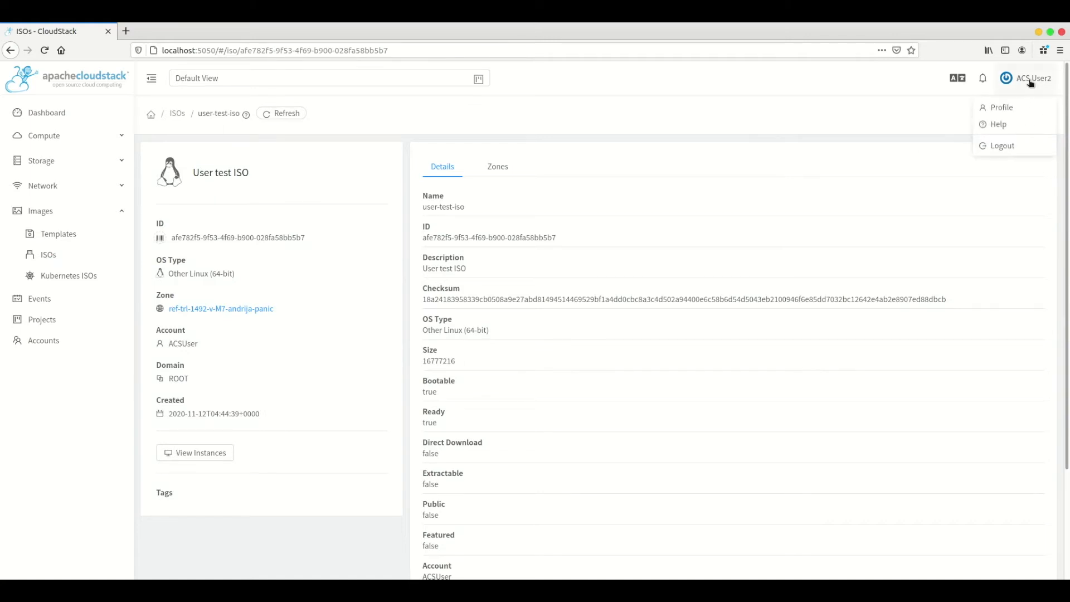
pyautogui.click(1009, 141)
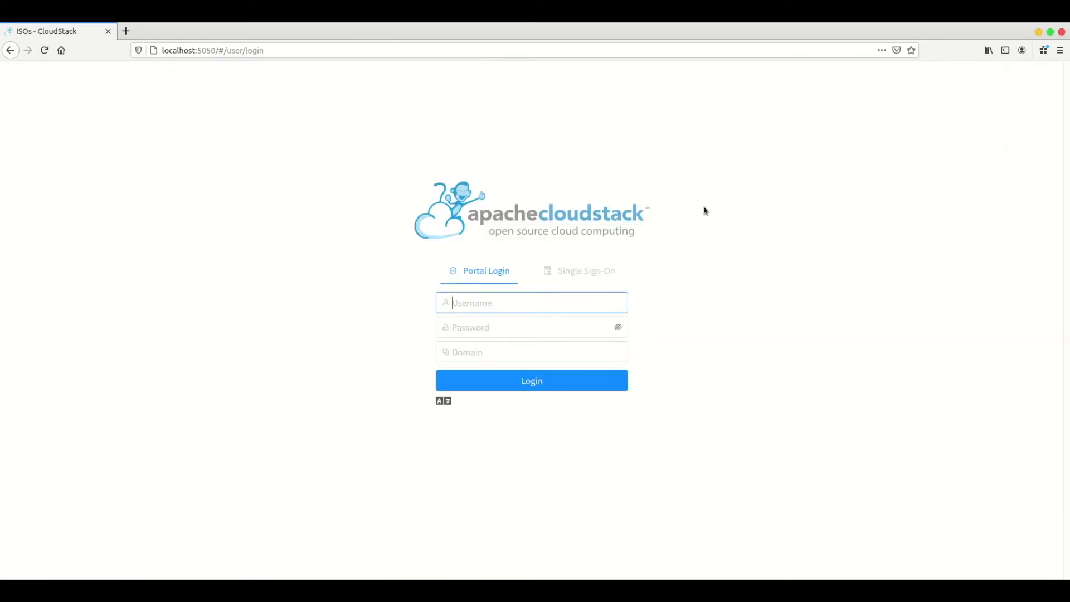
pyautogui.write('admin')
pyautogui.press('Tab')
pyautogui.write('passw')
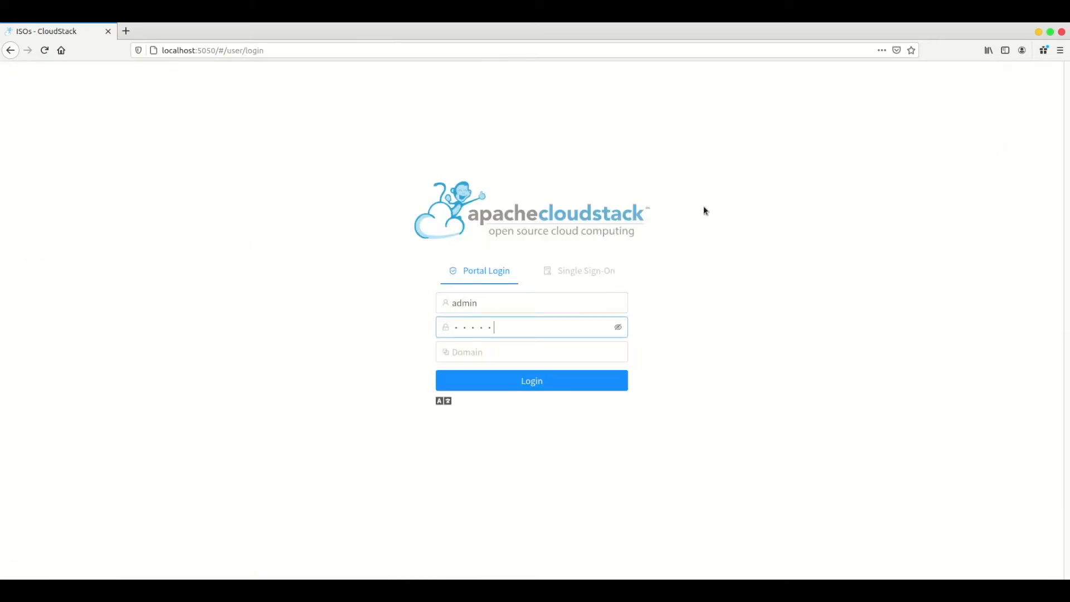
pyautogui.write('ord')
pyautogui.press('Return')
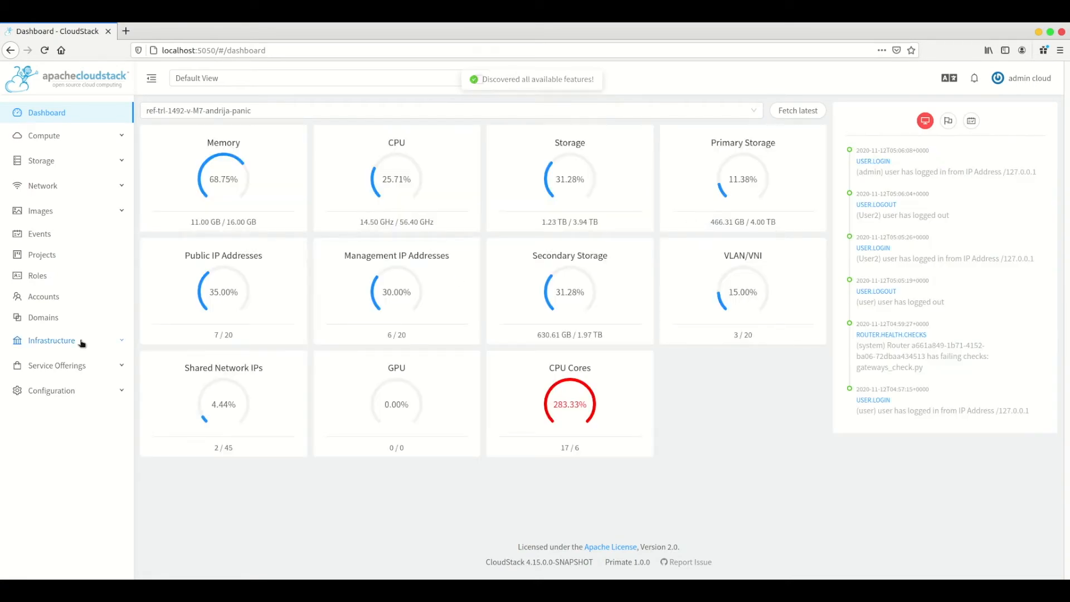
pyautogui.click(64, 391)
# Filter the Global Settings list by allow.user.
pyautogui.click(63, 415)
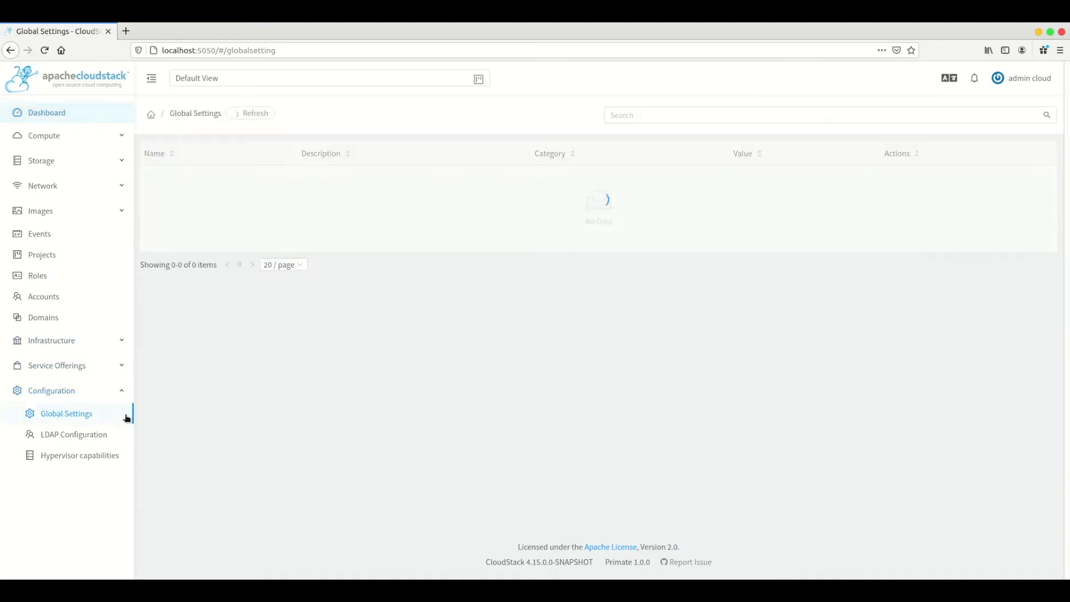
pyautogui.click(636, 113)
pyautogui.write('a')
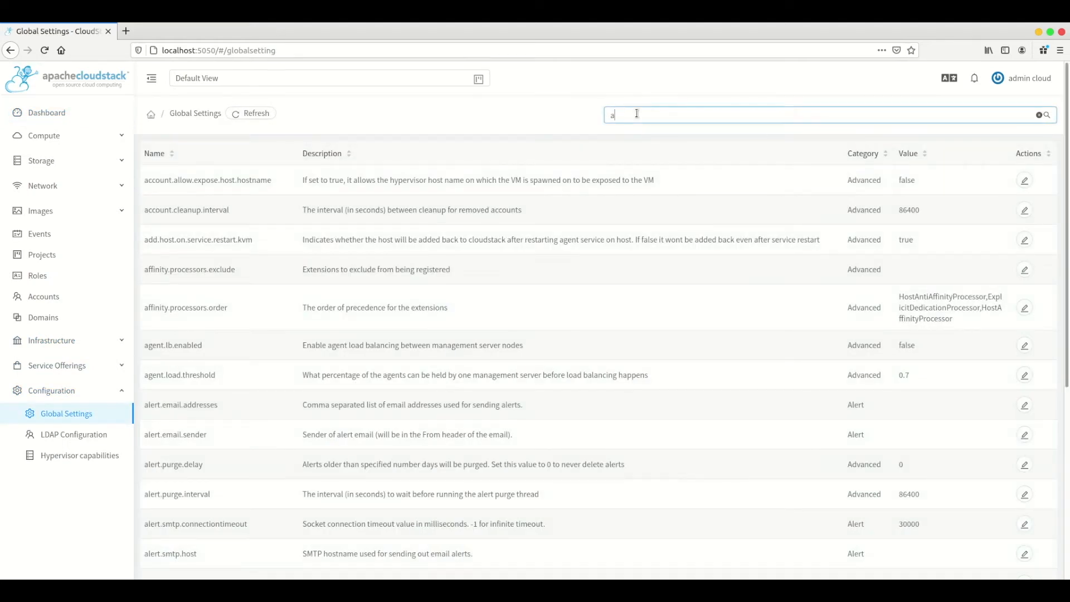
pyautogui.write('llow.users')
pyautogui.press('Return')
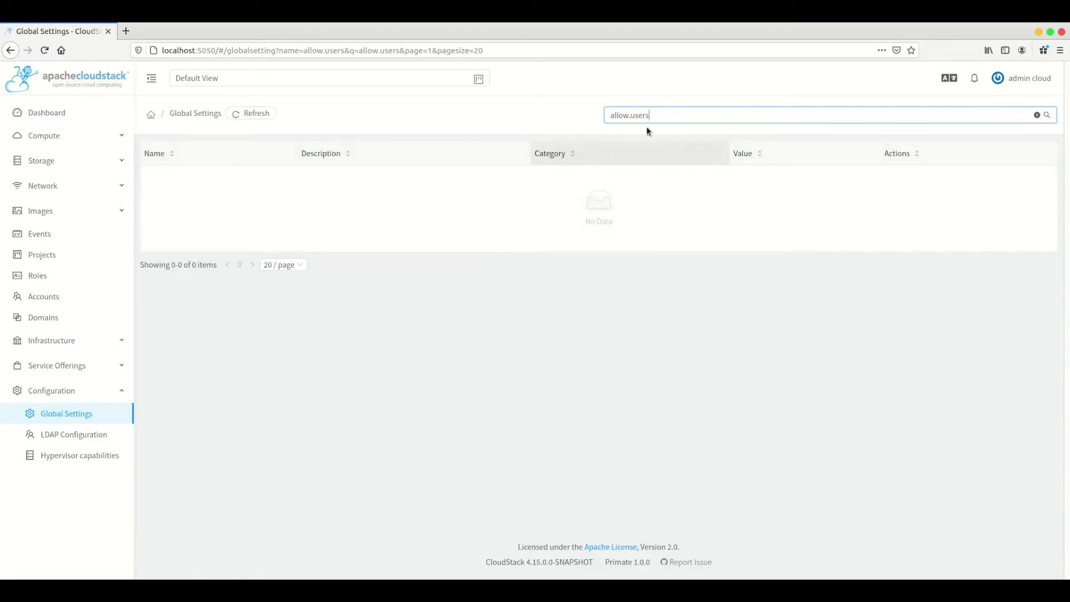
pyautogui.press('BackSpace')
pyautogui.press('Return')
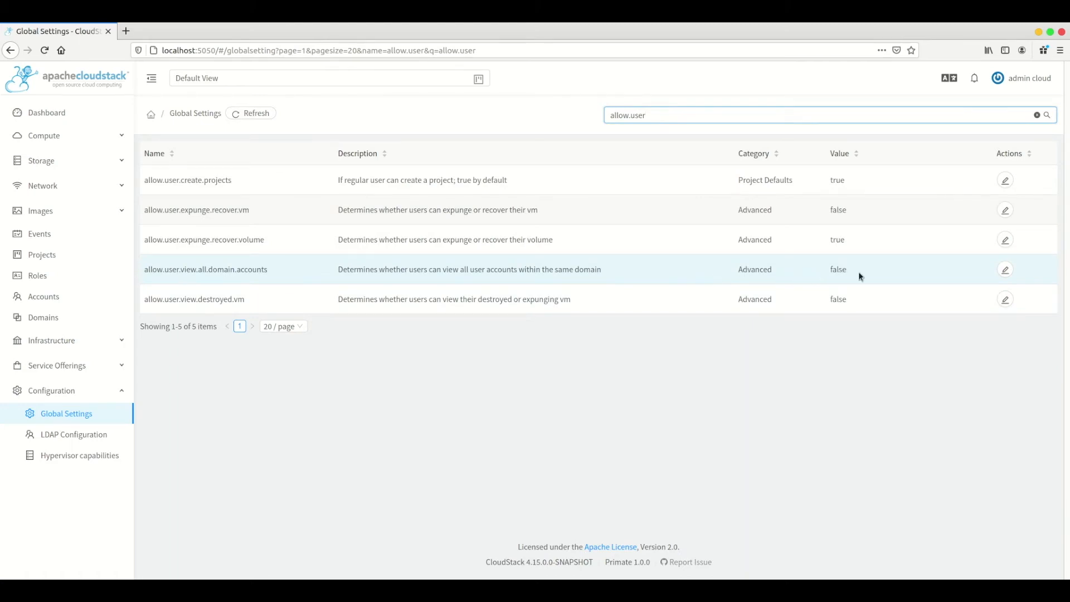
# Change allow.user.view.all.domain.accounts from false to true and save it.
pyautogui.click(1005, 270)
pyautogui.hotkey('ctrl', 'a')
pyautogui.write('true')
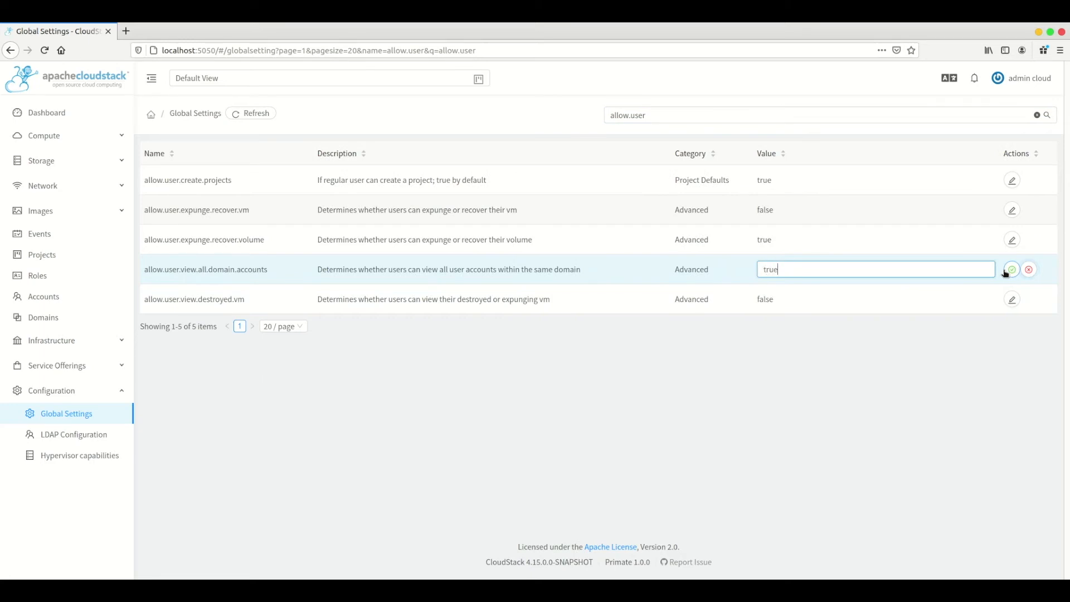
pyautogui.click(1011, 270)
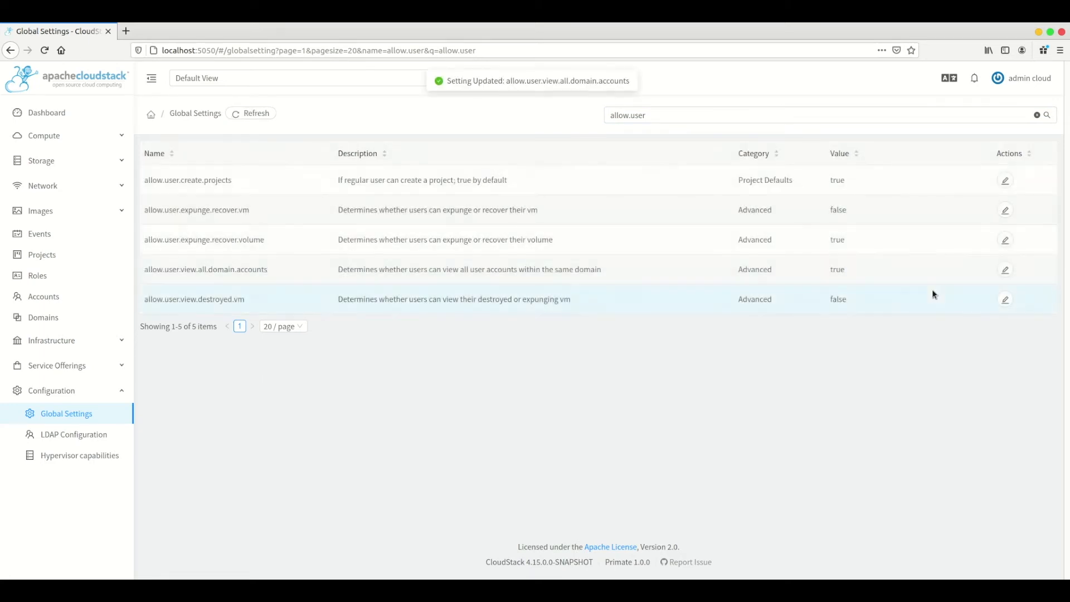
# Log out of admin and sign in as the user account with its password.
pyautogui.moveTo(1014, 82)
pyautogui.click(1004, 146)
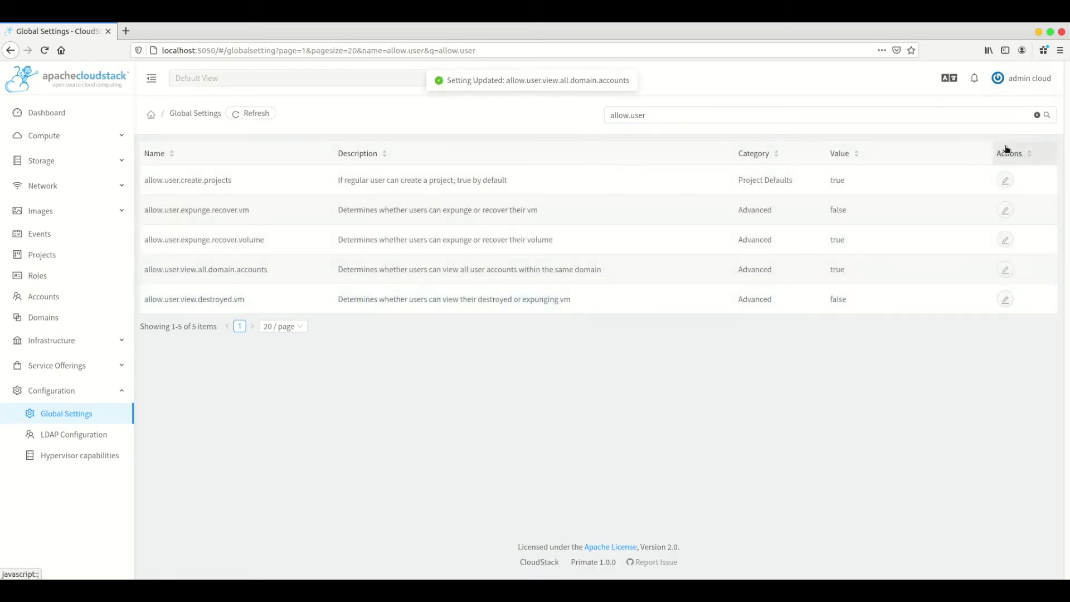
pyautogui.write('user')
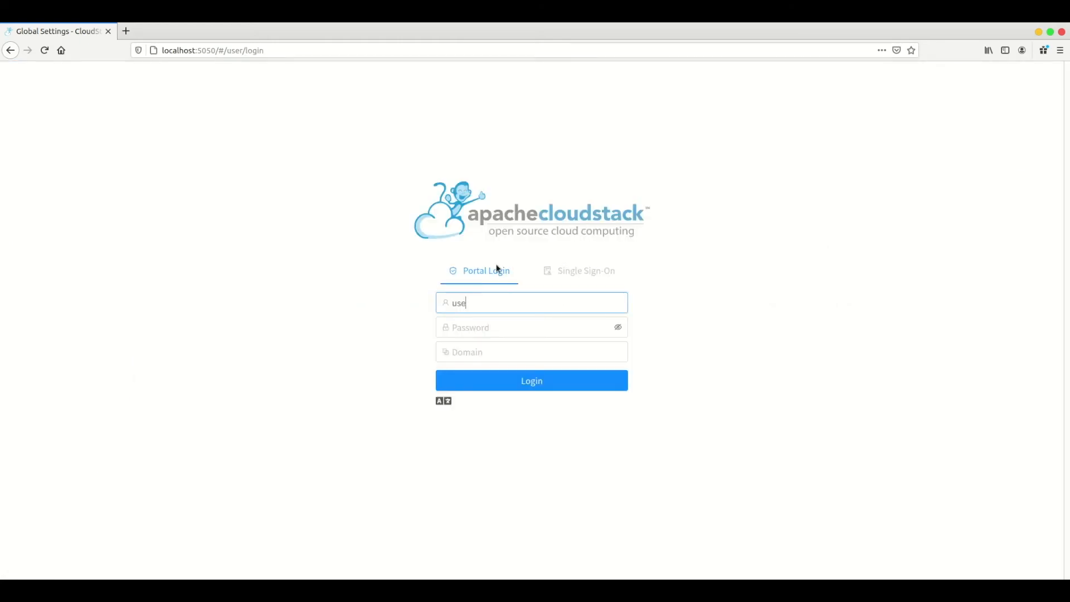
pyautogui.press('Tab')
pyautogui.write('password1')
pyautogui.press('Return')
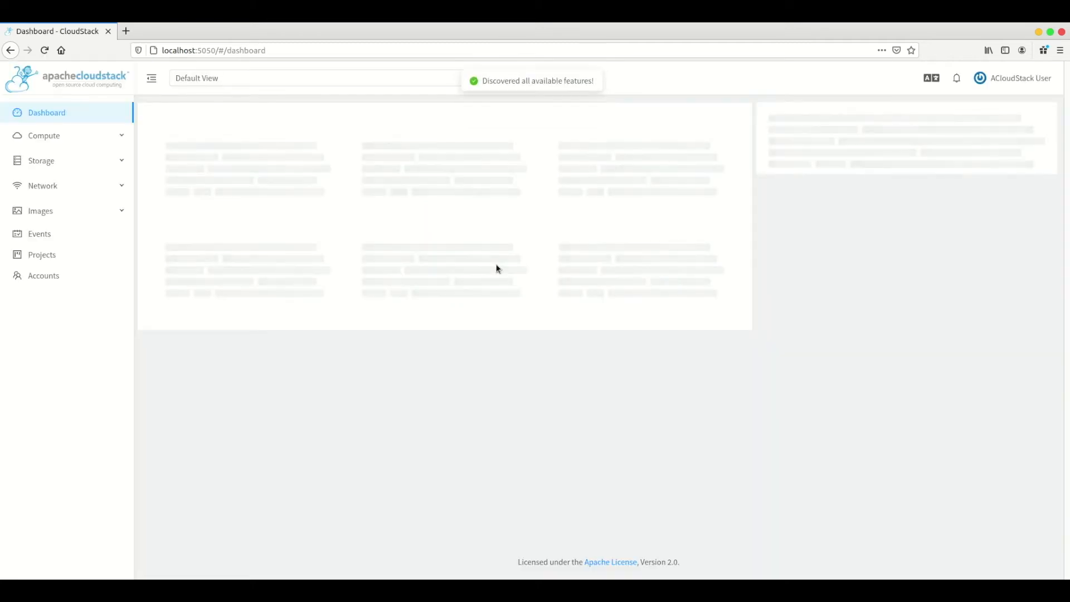
# Open the user-test-iso details from Images > ISOs.
pyautogui.click(55, 214)
pyautogui.click(48, 257)
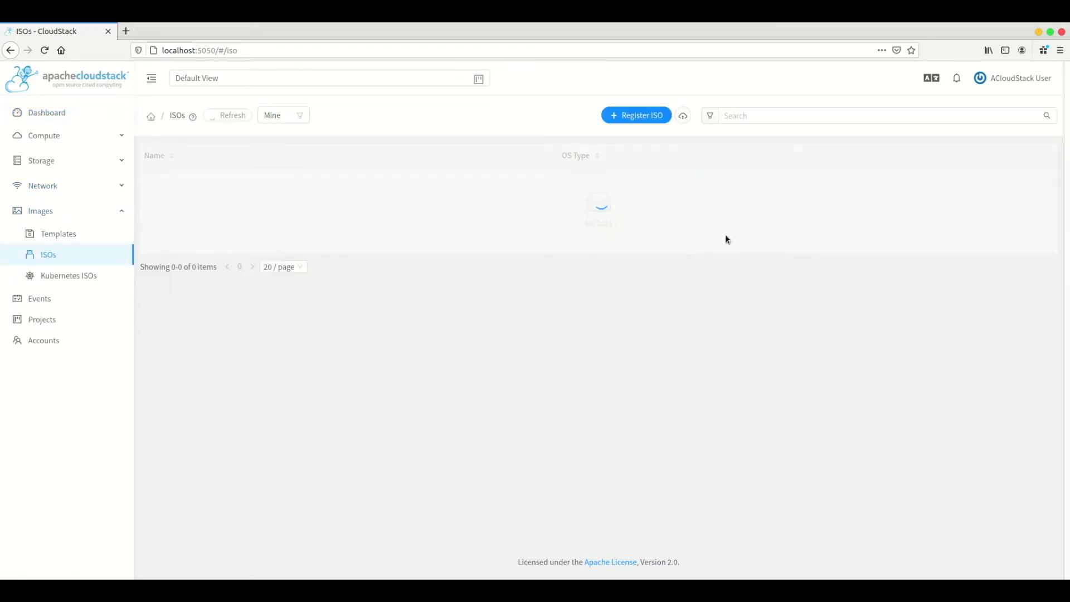
pyautogui.click(188, 181)
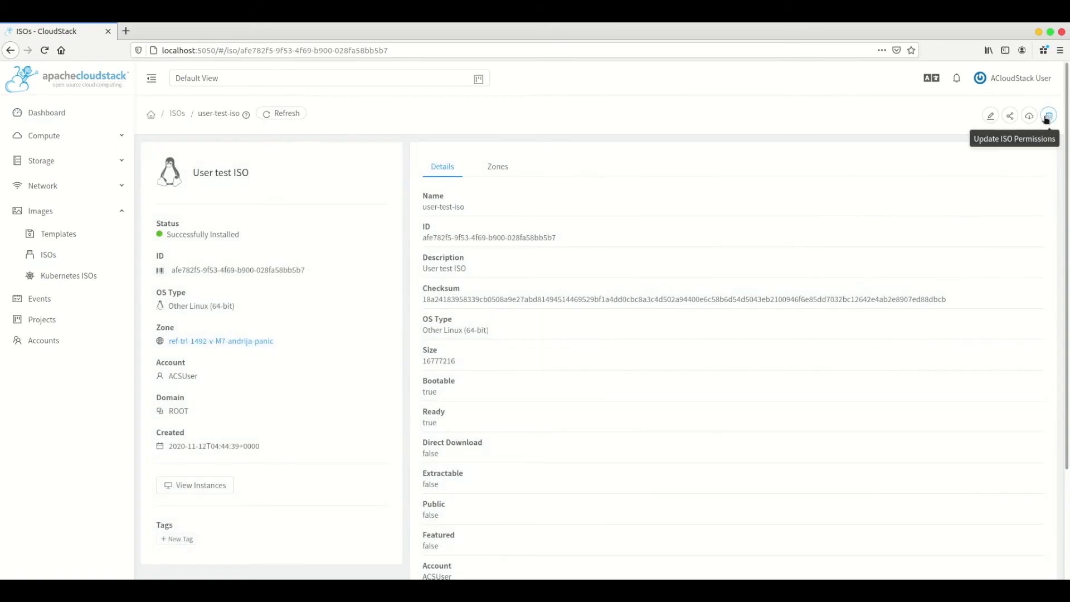
# Update the ISO permissions with operation Remove for account2.
pyautogui.click(1047, 119)
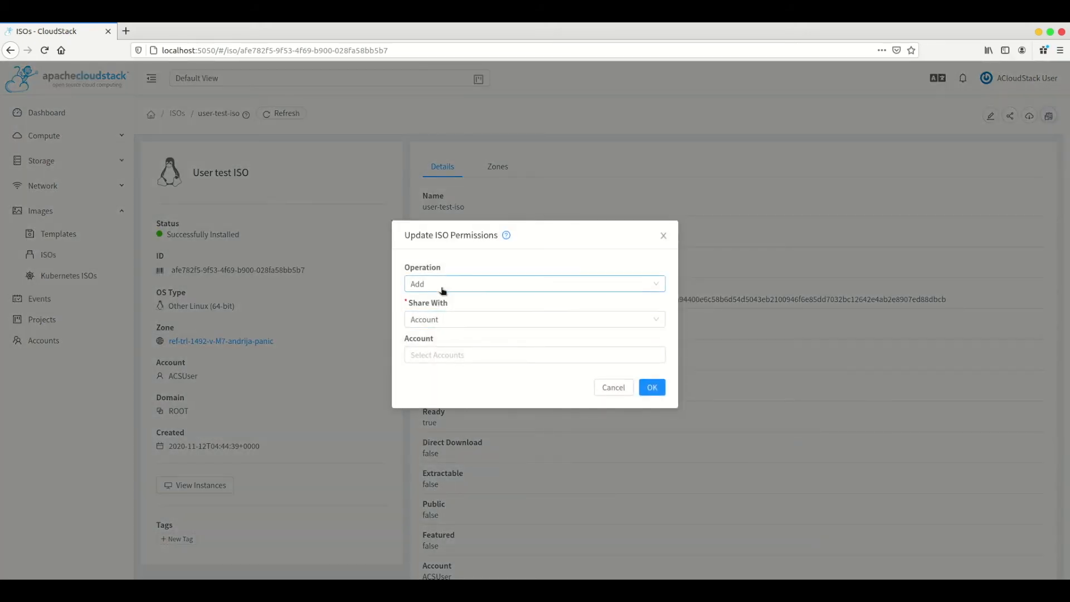
pyautogui.click(447, 355)
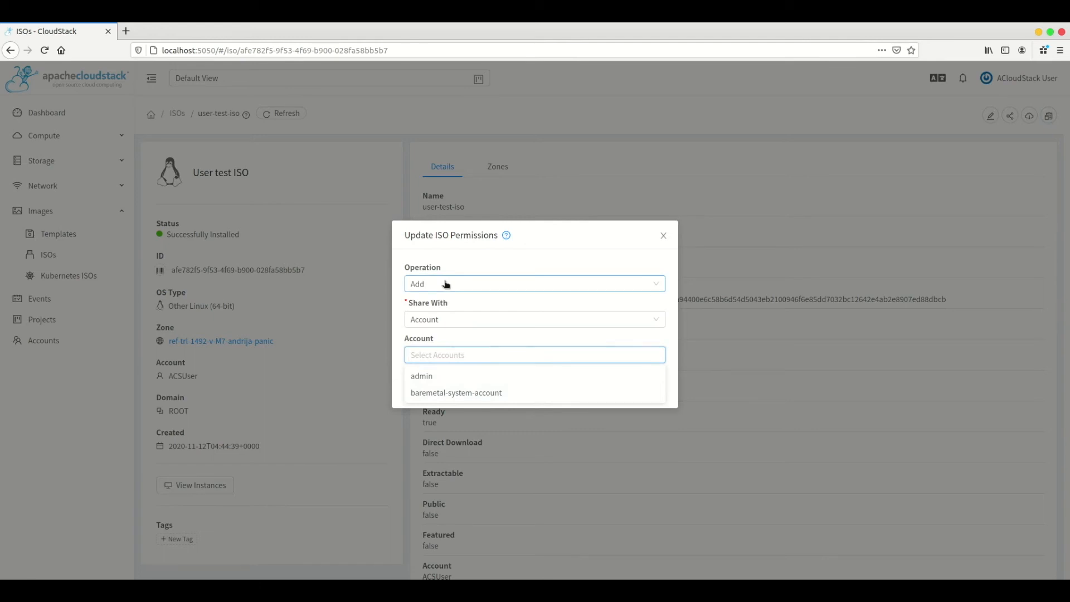
pyautogui.click(446, 284)
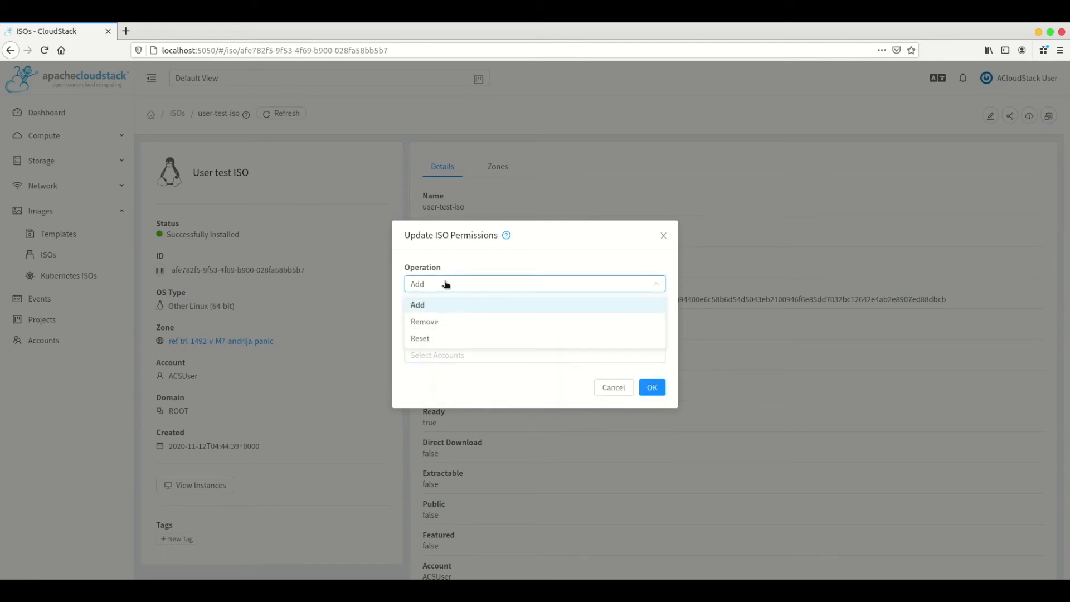
pyautogui.click(433, 323)
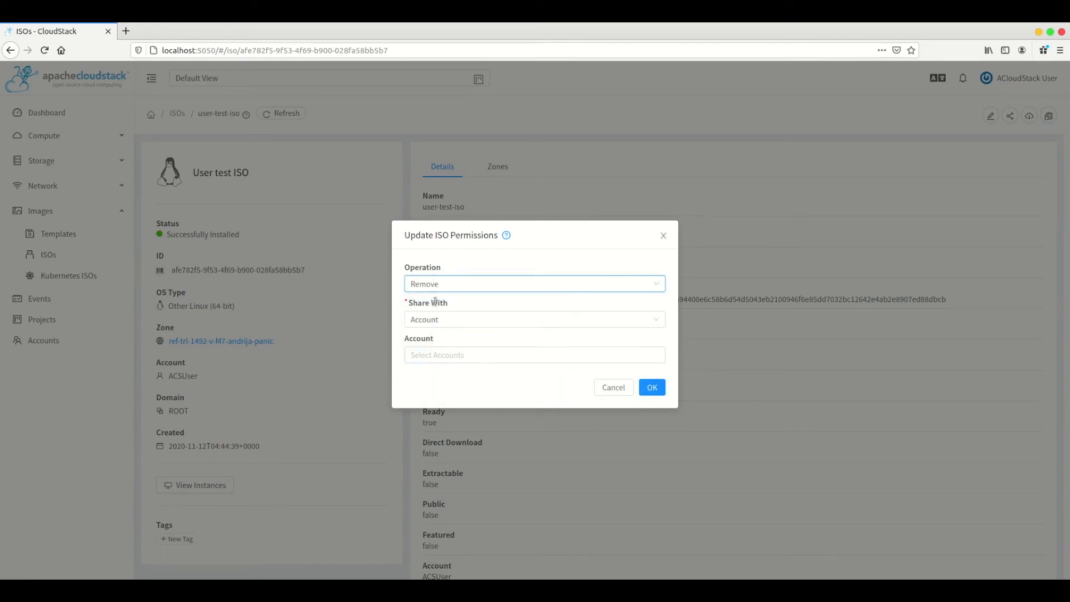
pyautogui.click(437, 355)
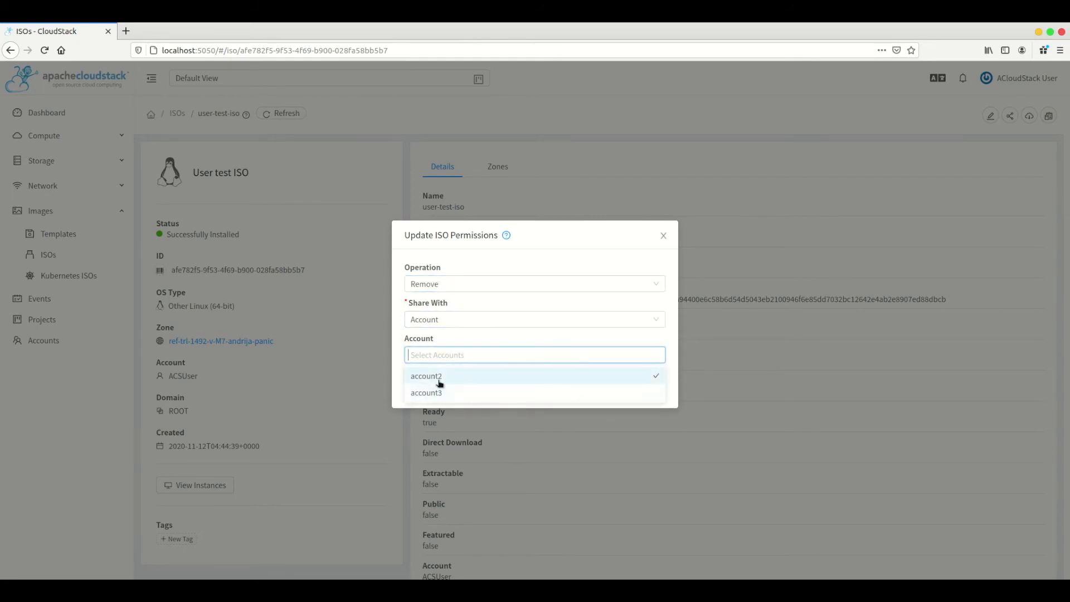
pyautogui.click(440, 378)
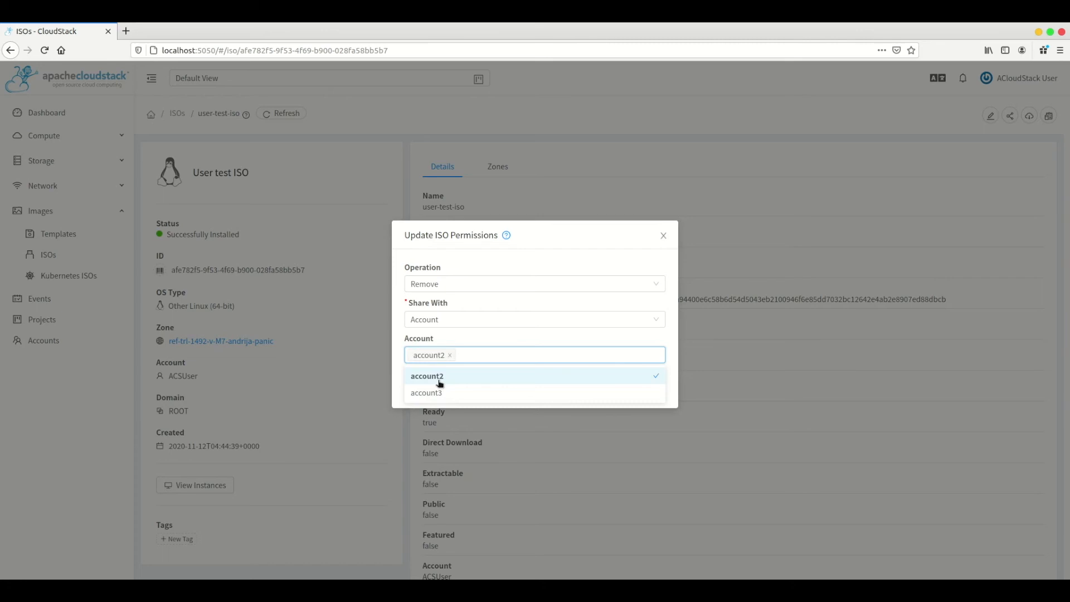
pyautogui.click(533, 340)
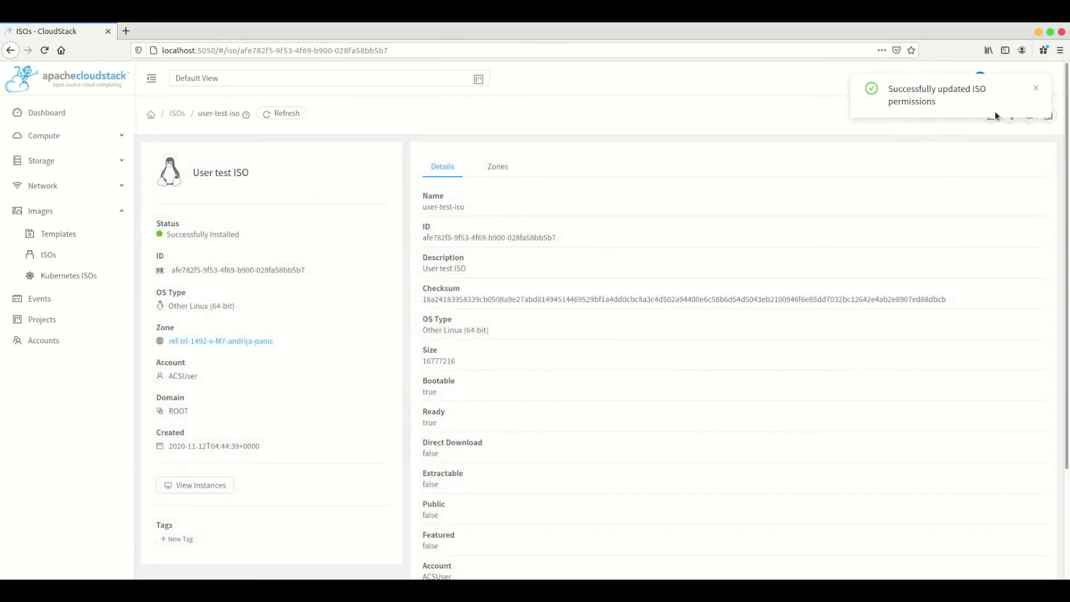
pyautogui.click(1036, 88)
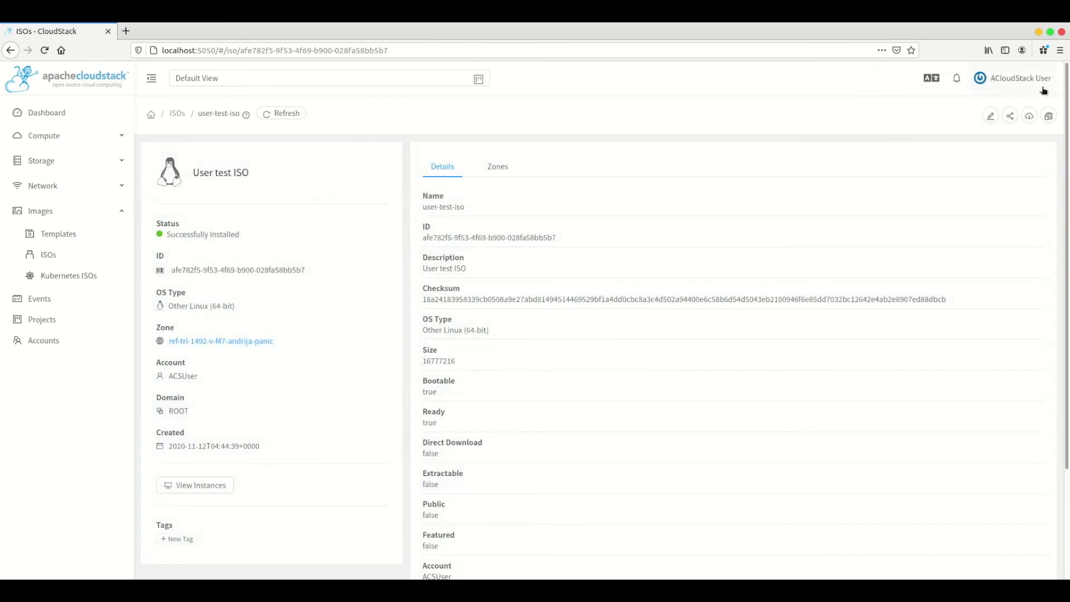
# Log out and sign in as user2 with that user's password.
pyautogui.moveTo(1038, 76)
pyautogui.click(997, 147)
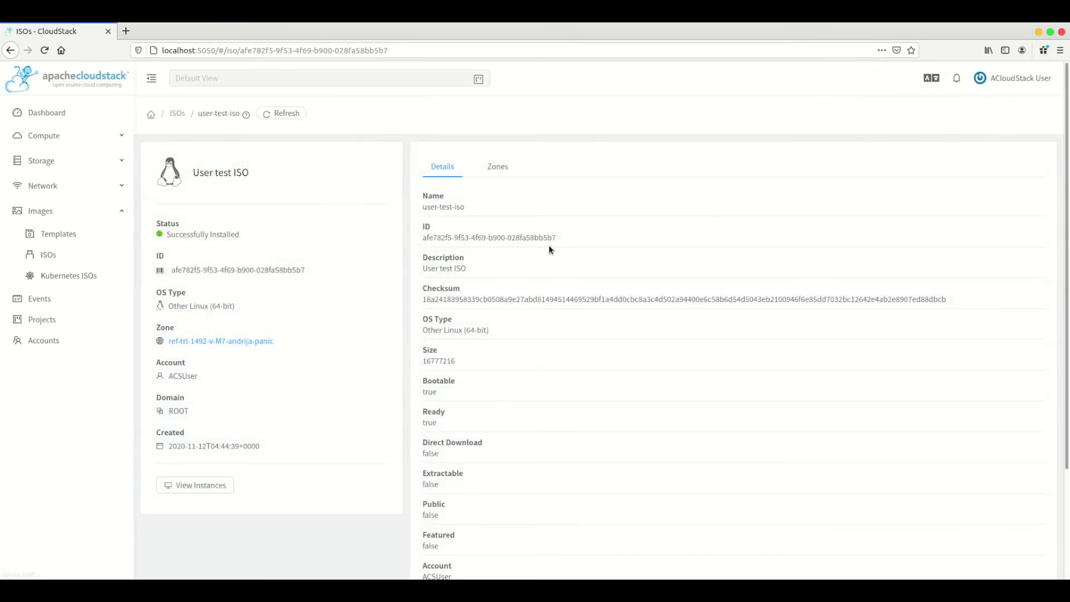
pyautogui.write('user2')
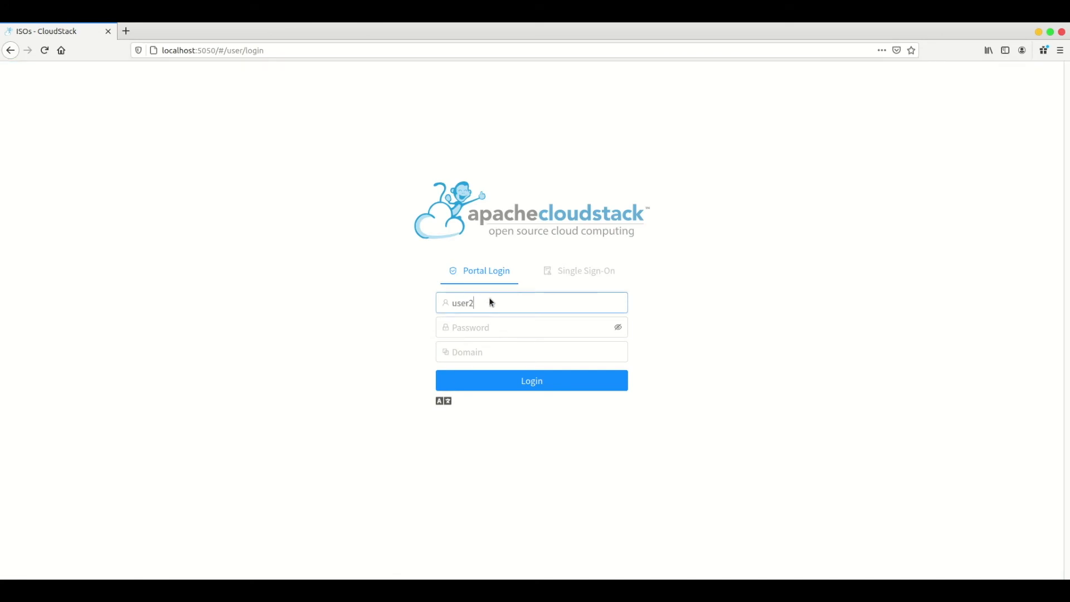
pyautogui.press('Tab')
pyautogui.write('pass')
pyautogui.press('Return')
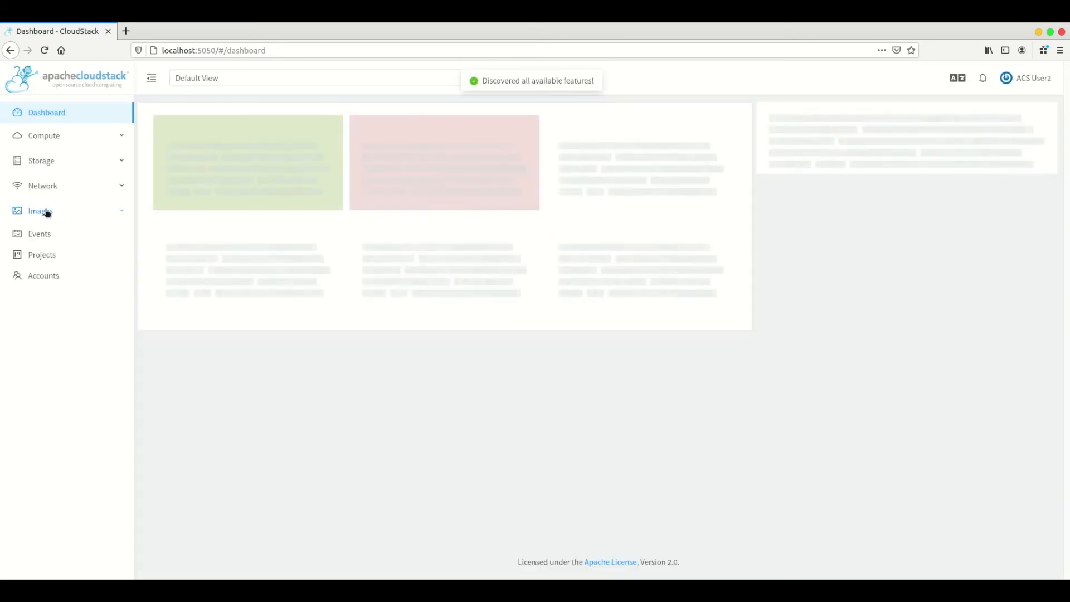
# Check that the Shared ISOs list is now empty for user2.
pyautogui.click(48, 212)
pyautogui.click(48, 259)
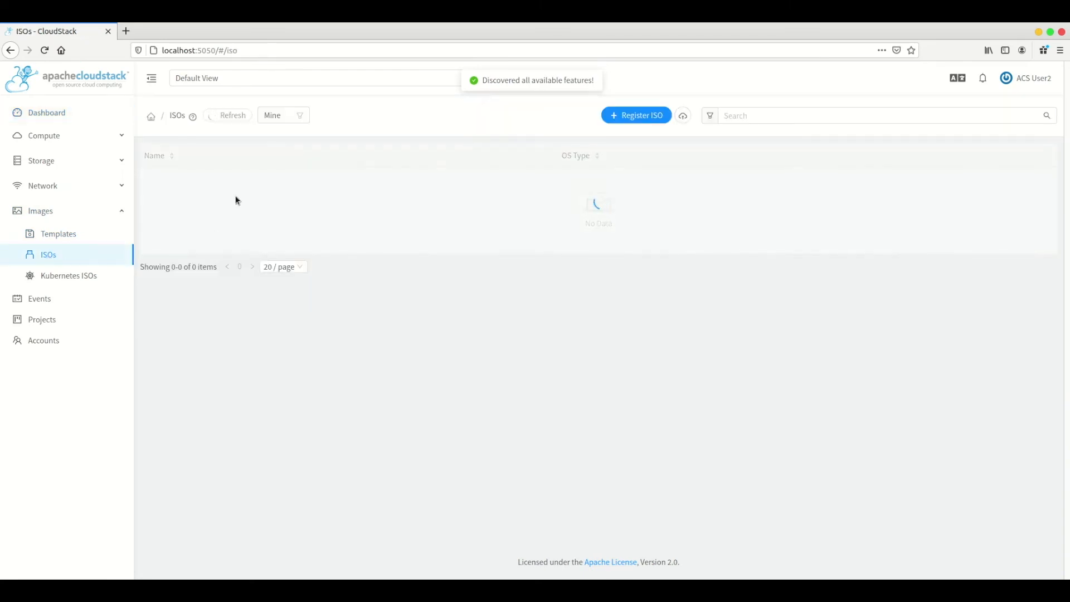
pyautogui.click(281, 152)
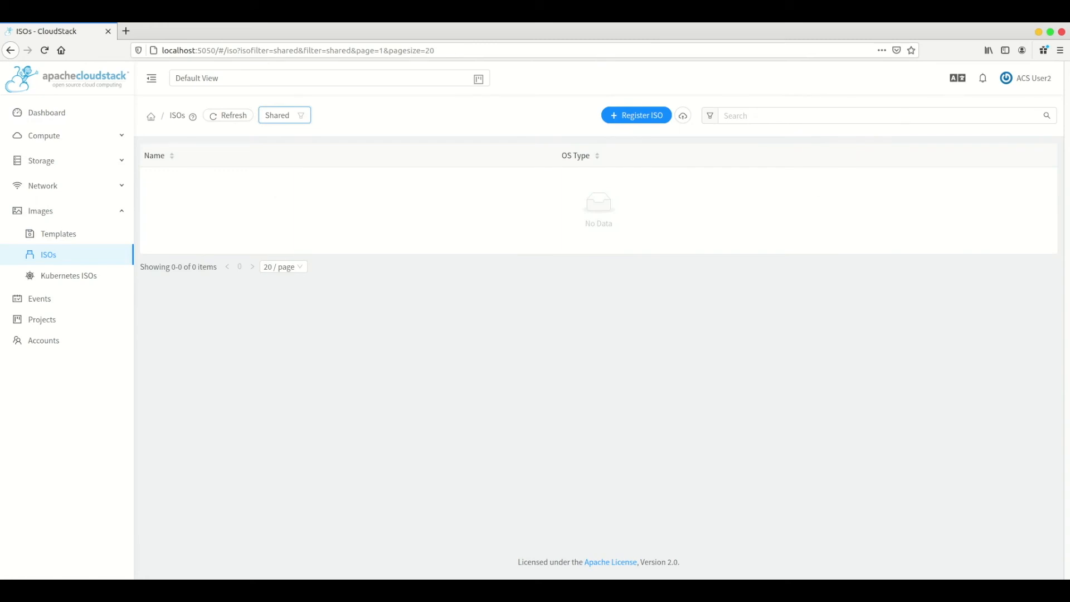
# Log out of user2 and enter the owner's username on the login page.
pyautogui.moveTo(1026, 78)
pyautogui.click(1010, 144)
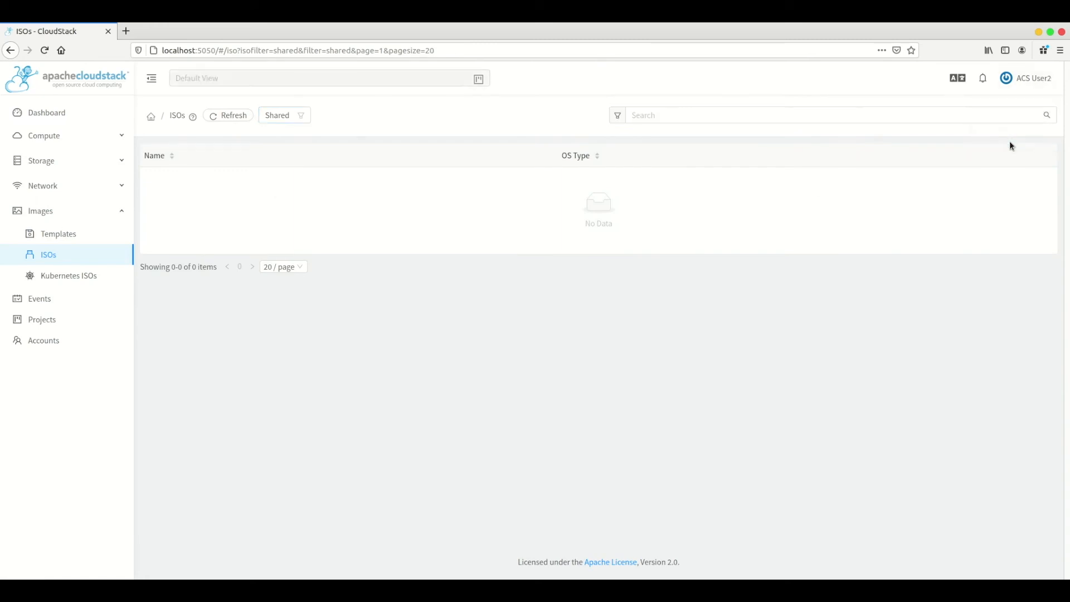
pyautogui.write('user')
pyautogui.press('Tab')
# Finish logging in as the owner and open user-test-iso from Images > ISOs.
pyautogui.write('p')
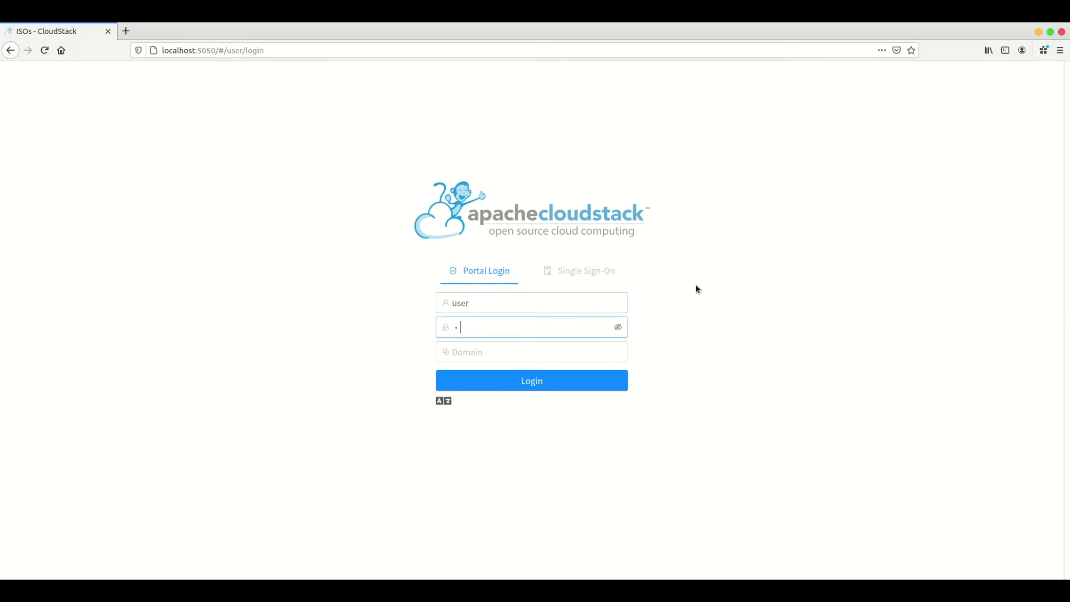
pyautogui.press('Return')
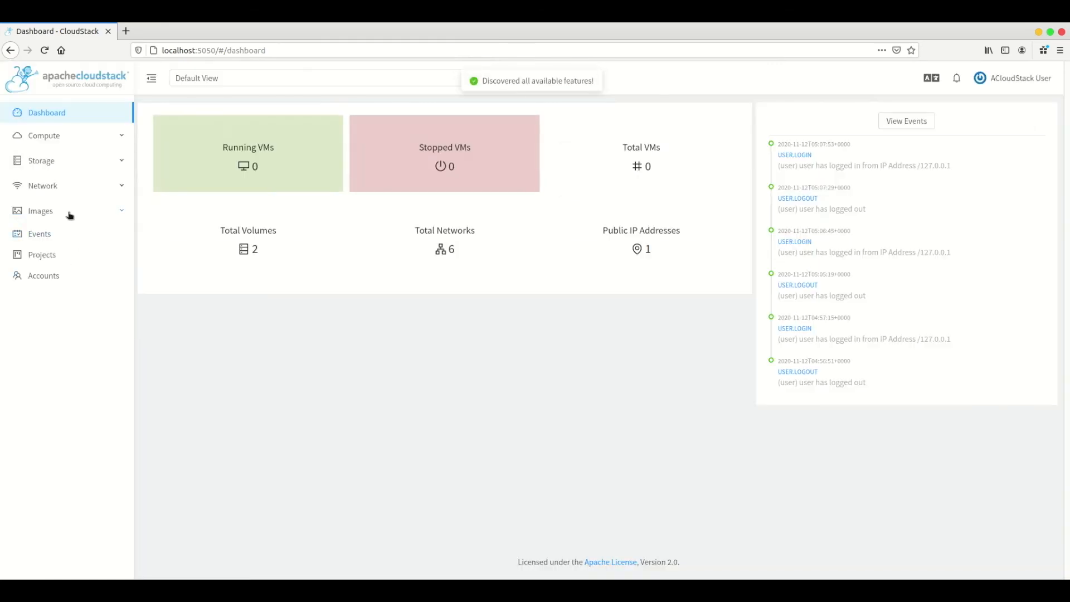
pyautogui.click(64, 217)
pyautogui.click(59, 253)
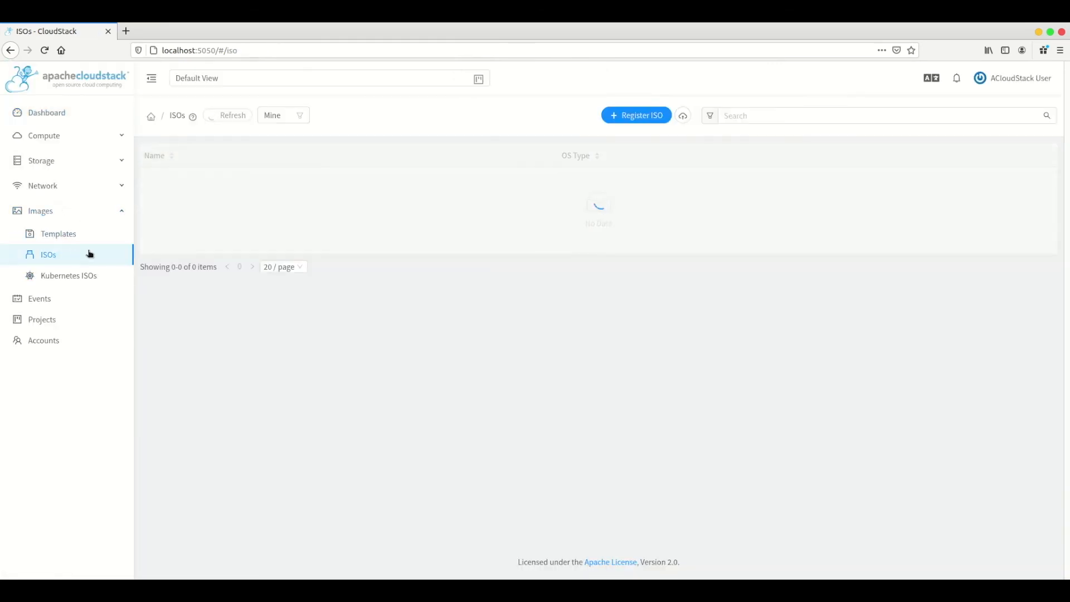
pyautogui.click(176, 184)
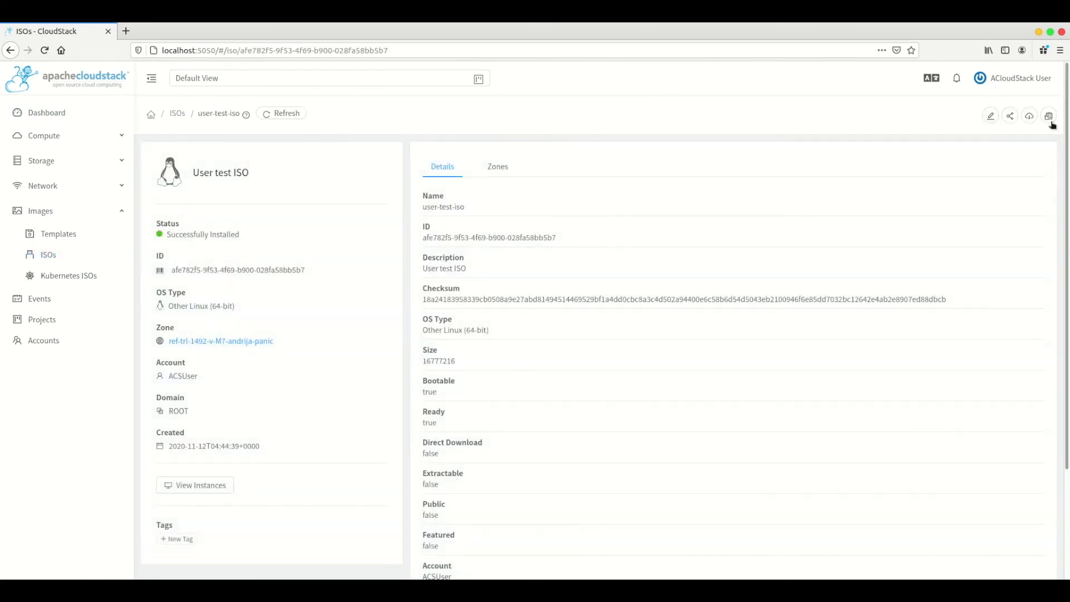
# In Update ISO Permissions, try the Add operation with Share With set to Project and check the available projects.
pyautogui.click(1049, 116)
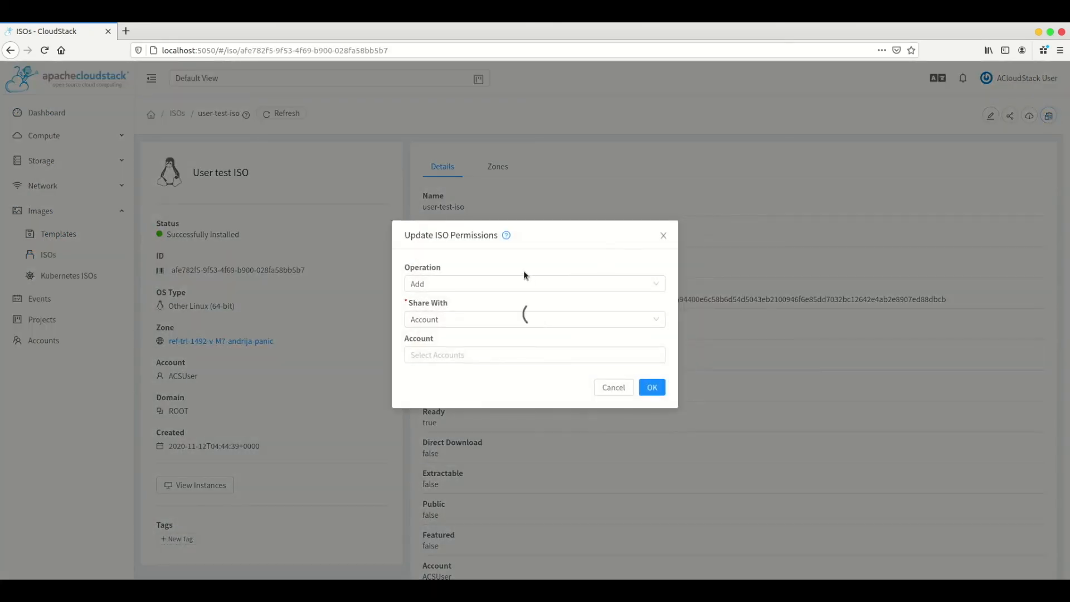
pyautogui.click(497, 285)
pyautogui.click(466, 337)
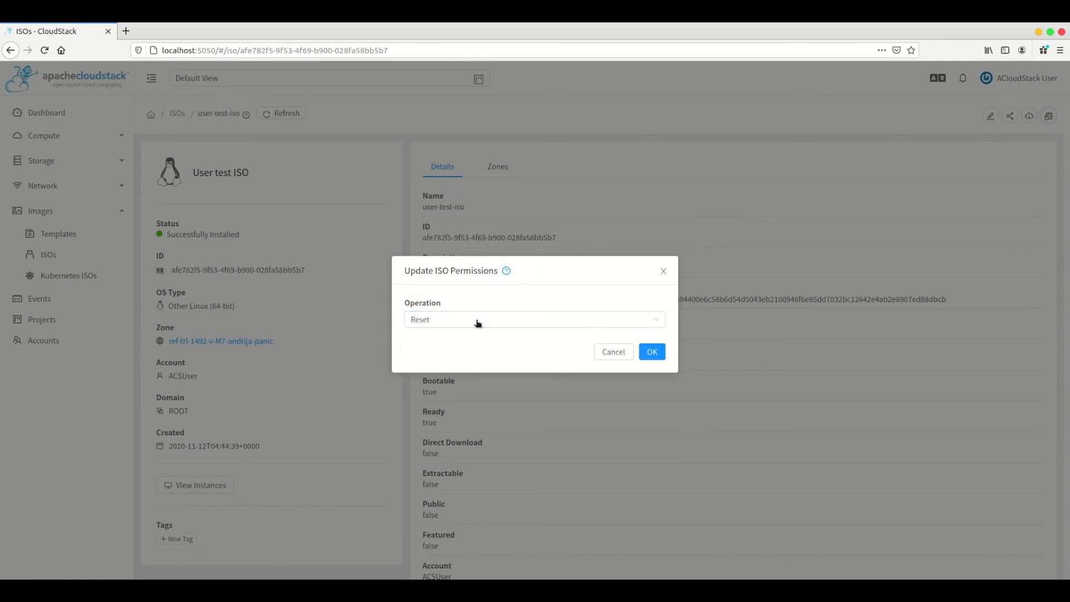
pyautogui.click(616, 323)
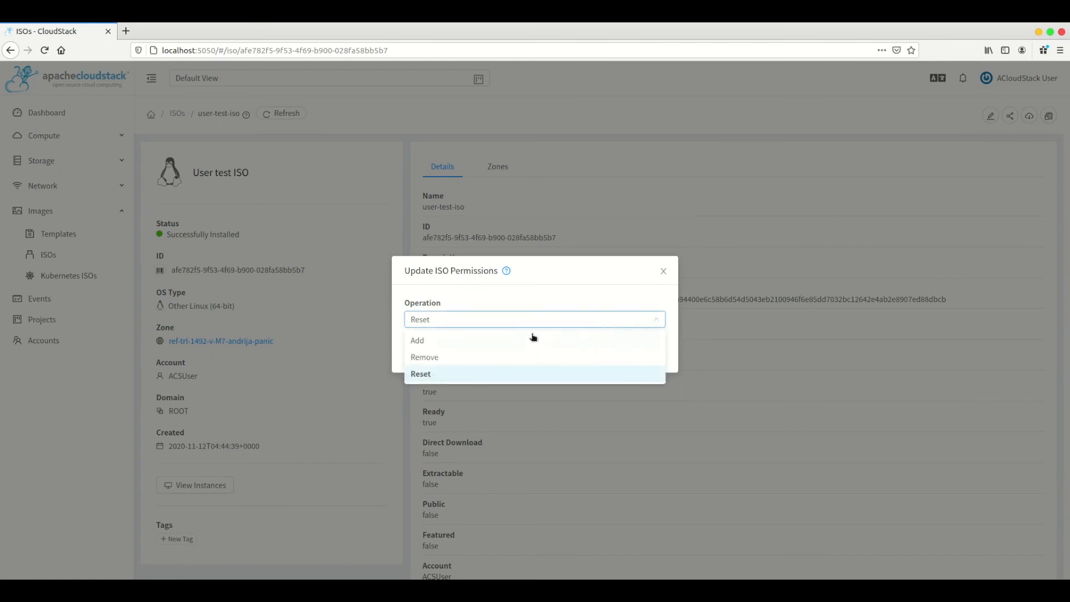
pyautogui.click(502, 339)
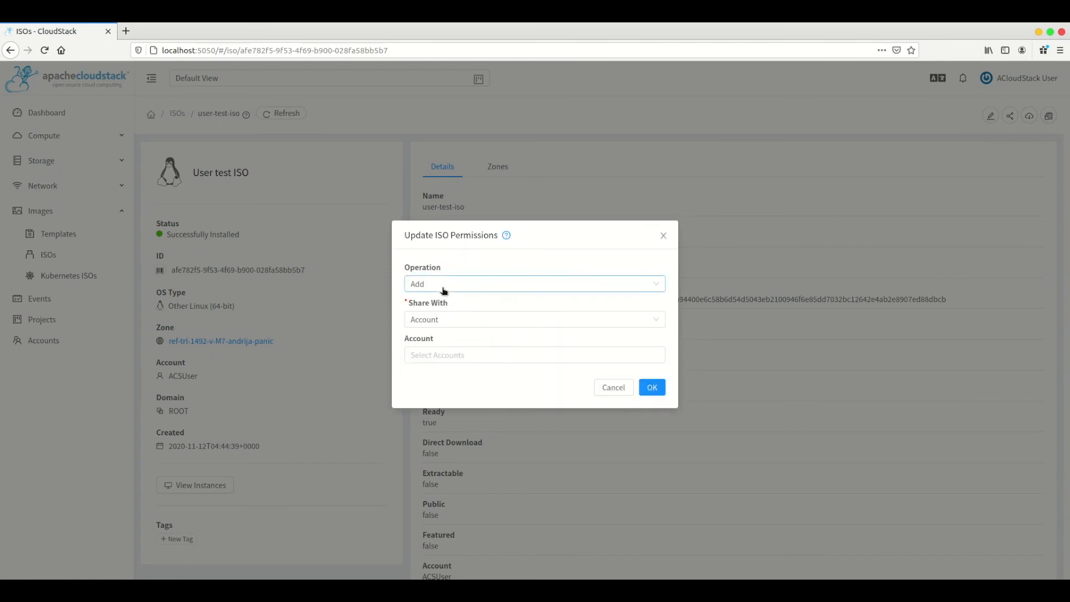
pyautogui.click(442, 323)
pyautogui.click(451, 355)
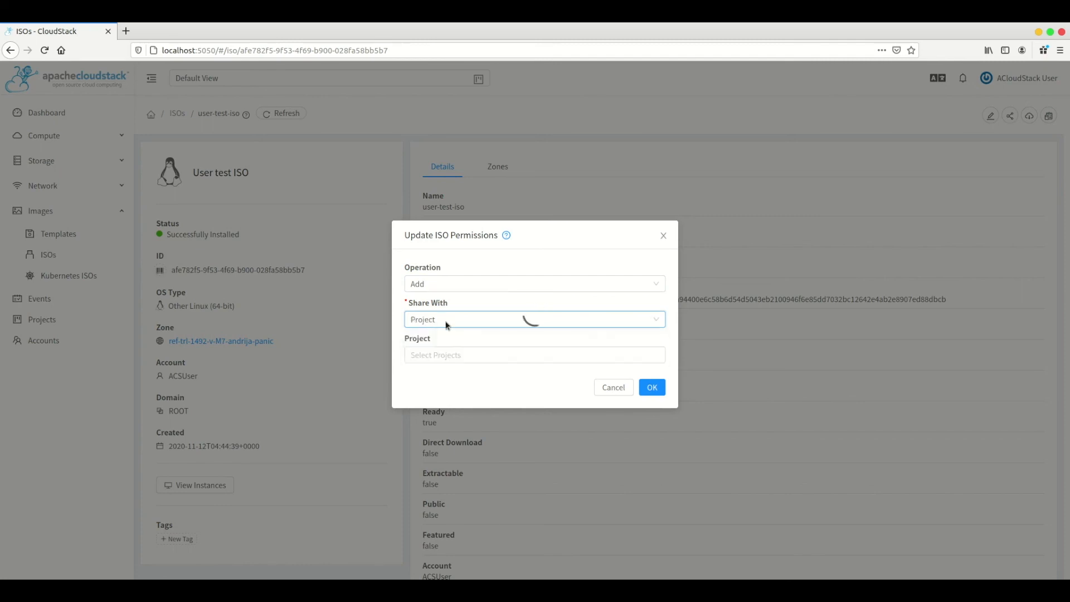
pyautogui.click(441, 355)
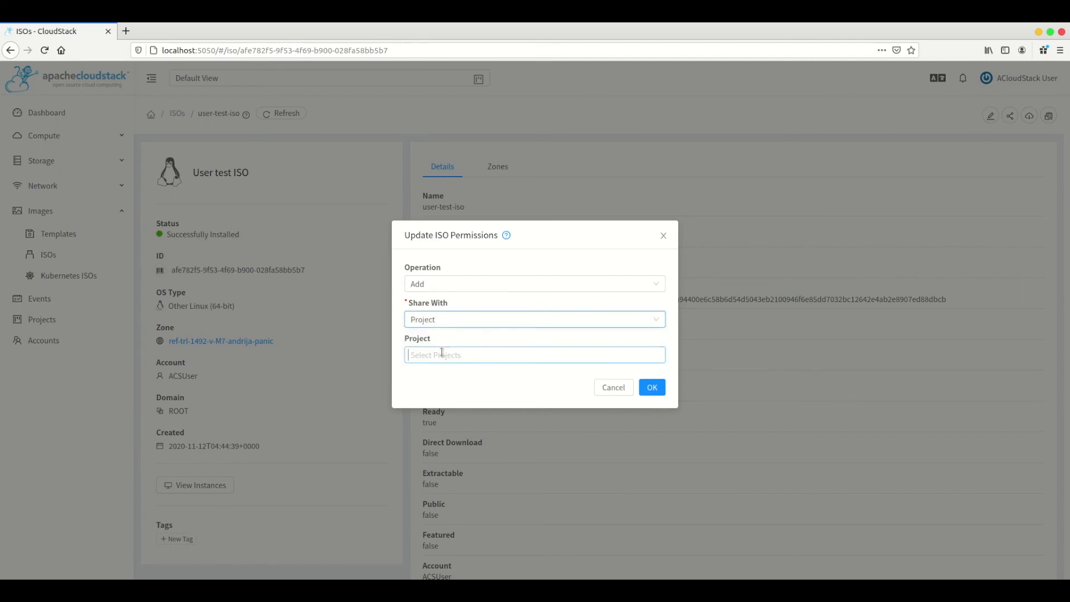
pyautogui.click(447, 307)
# Set the permission operation to Reset and confirm with OK.
pyautogui.click(449, 284)
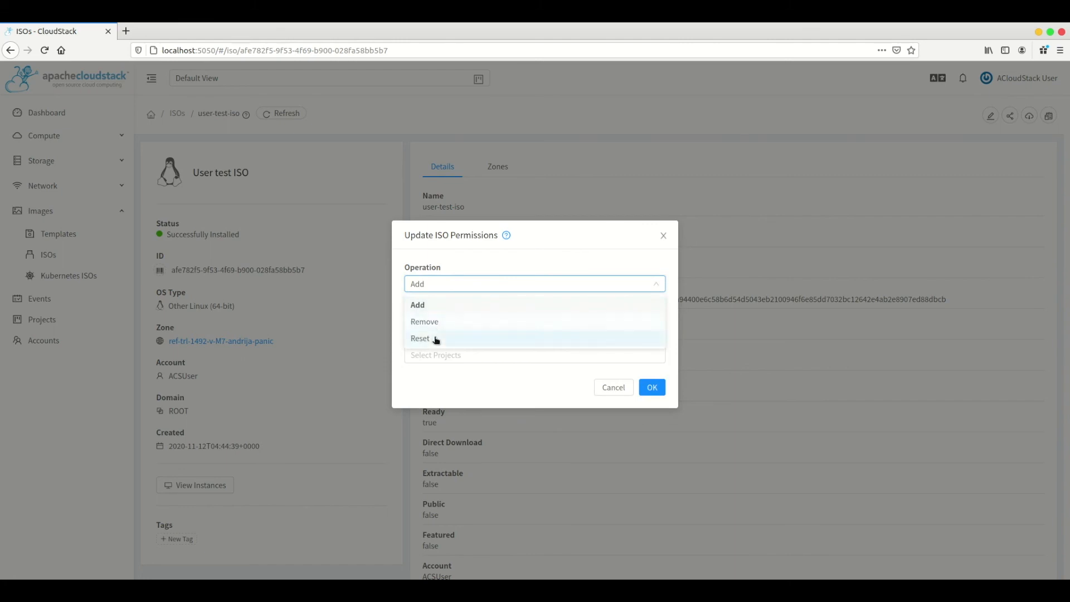
pyautogui.click(436, 340)
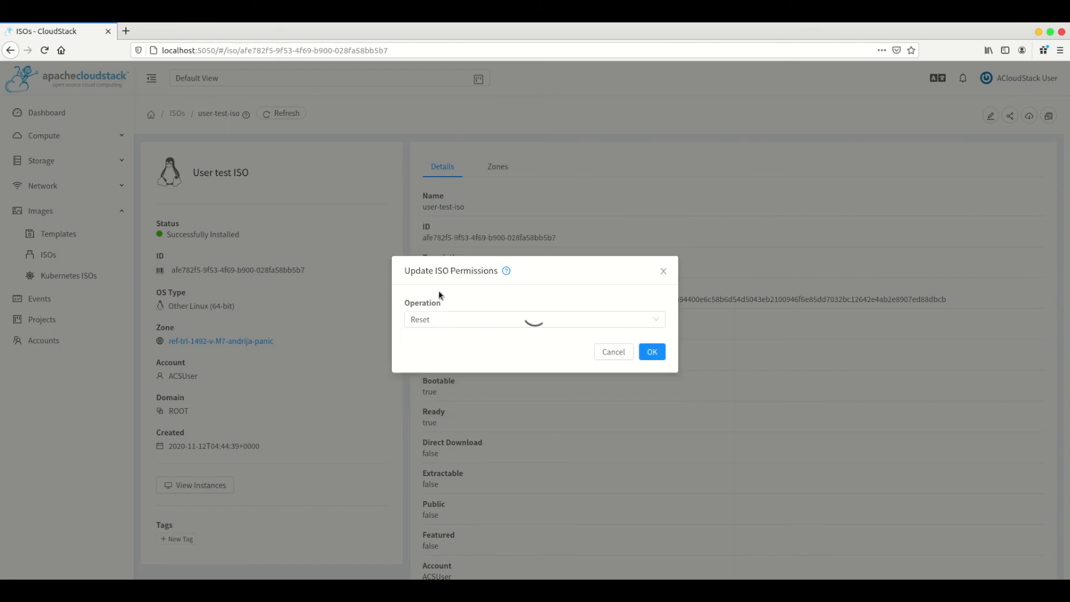
pyautogui.click(652, 351)
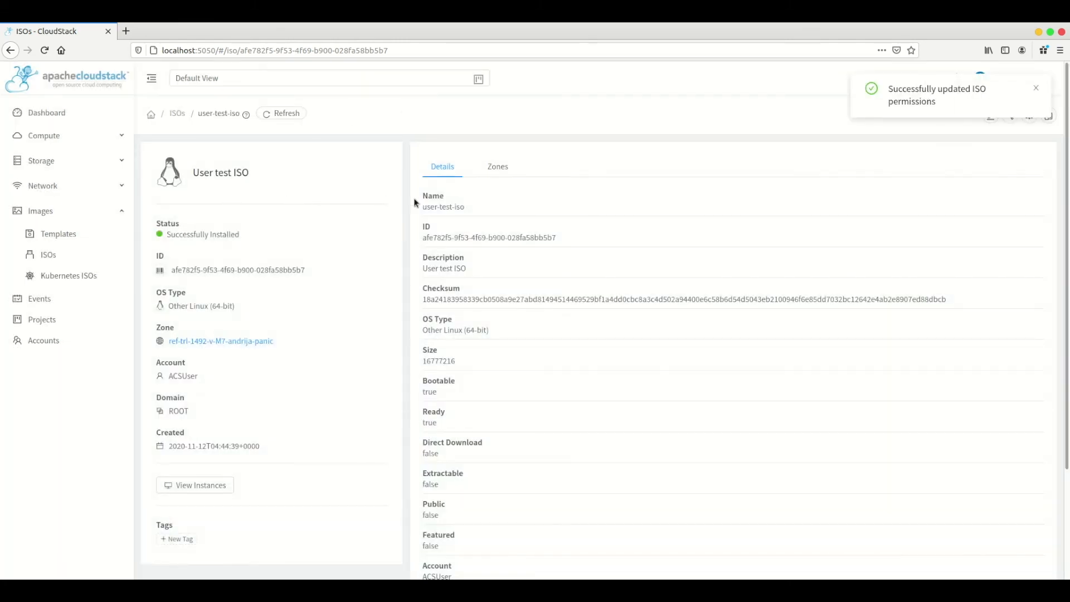